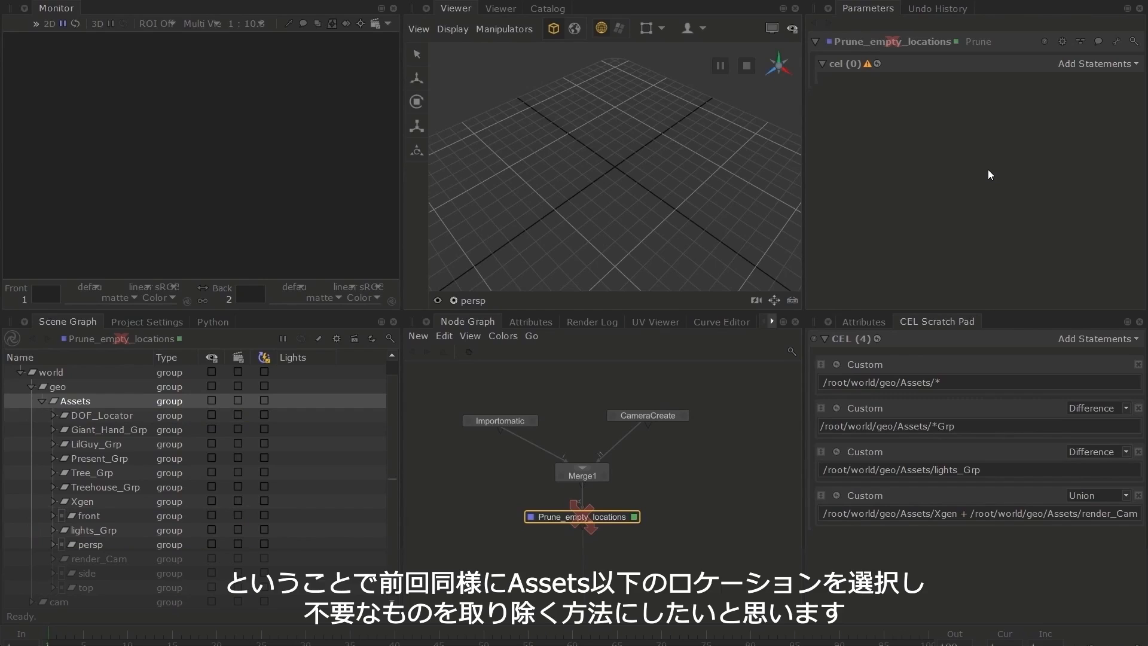
Add a custom CEL statement reading /root/world/geo/Assets/* to the Prune_empty_locations node
click(1098, 64)
click(1089, 109)
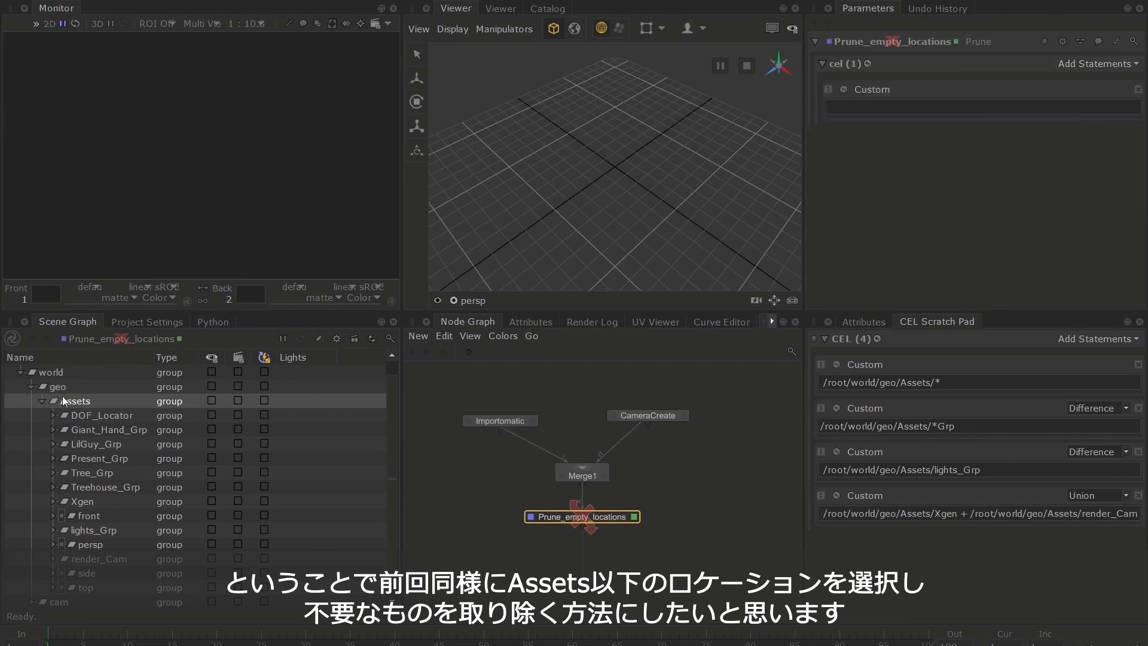
drag(71, 402, 932, 105)
text(/*)
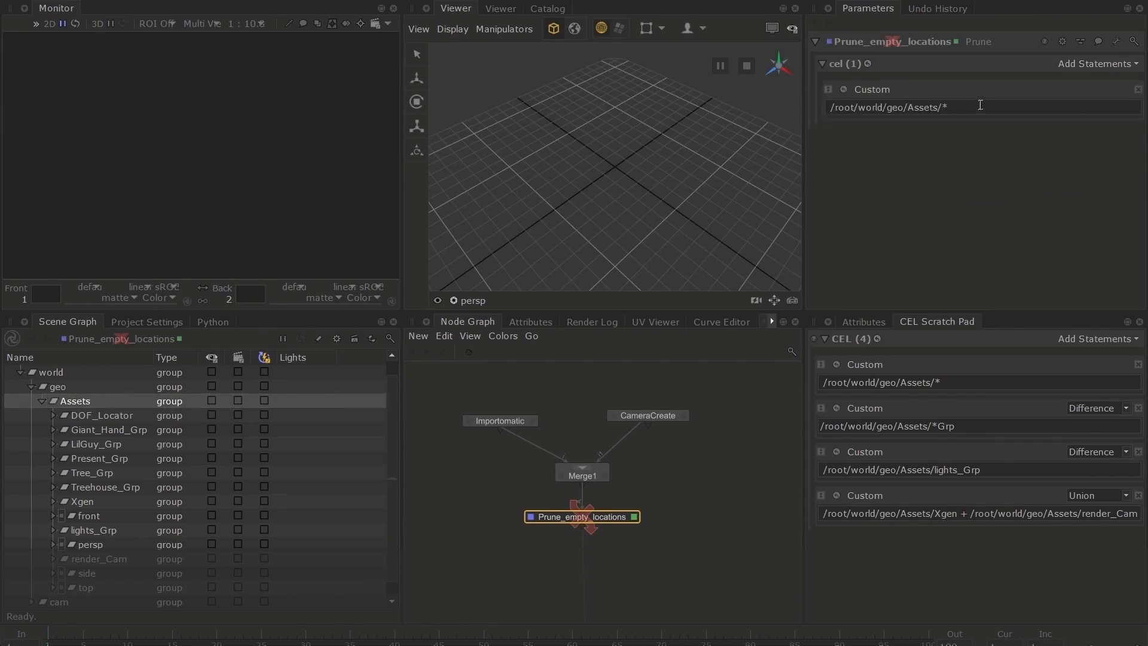
Add a second custom CEL statement to the Prune node reading /root/world/geo/Assets/*Grp
click(1088, 62)
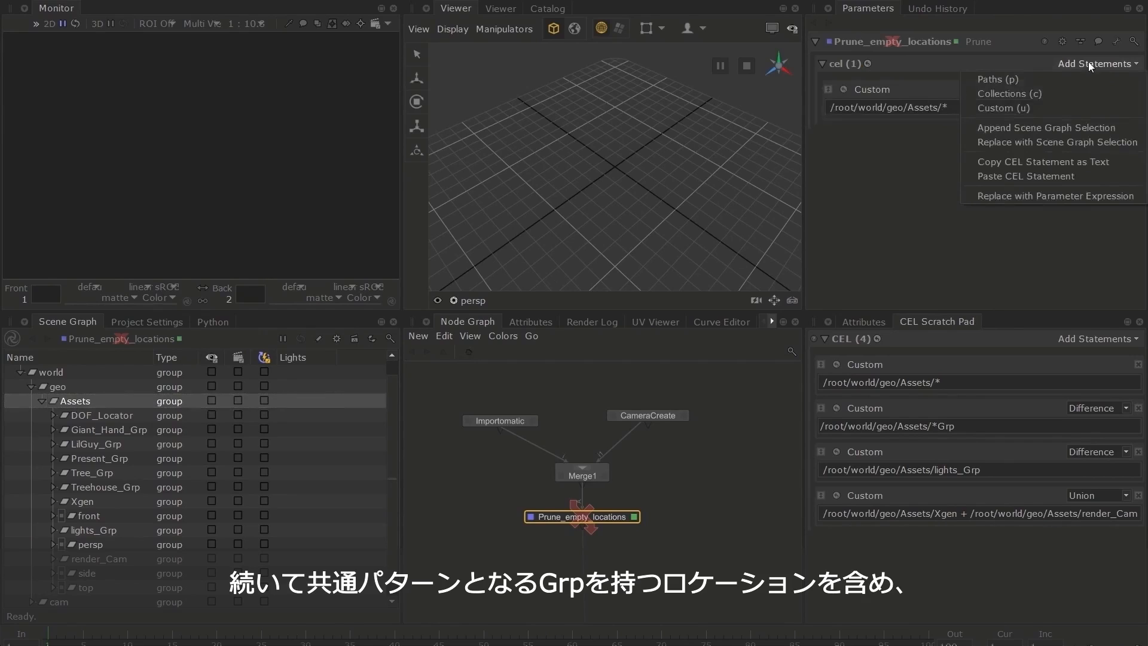
click(1067, 114)
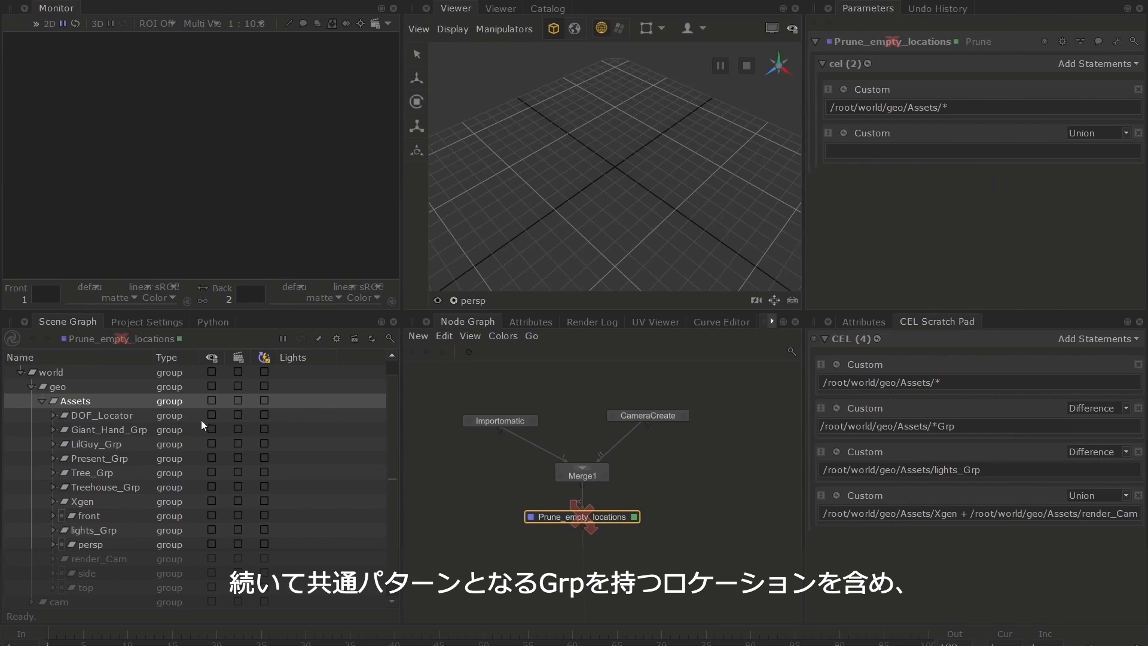
drag(138, 432, 857, 150)
drag(997, 151, 945, 151)
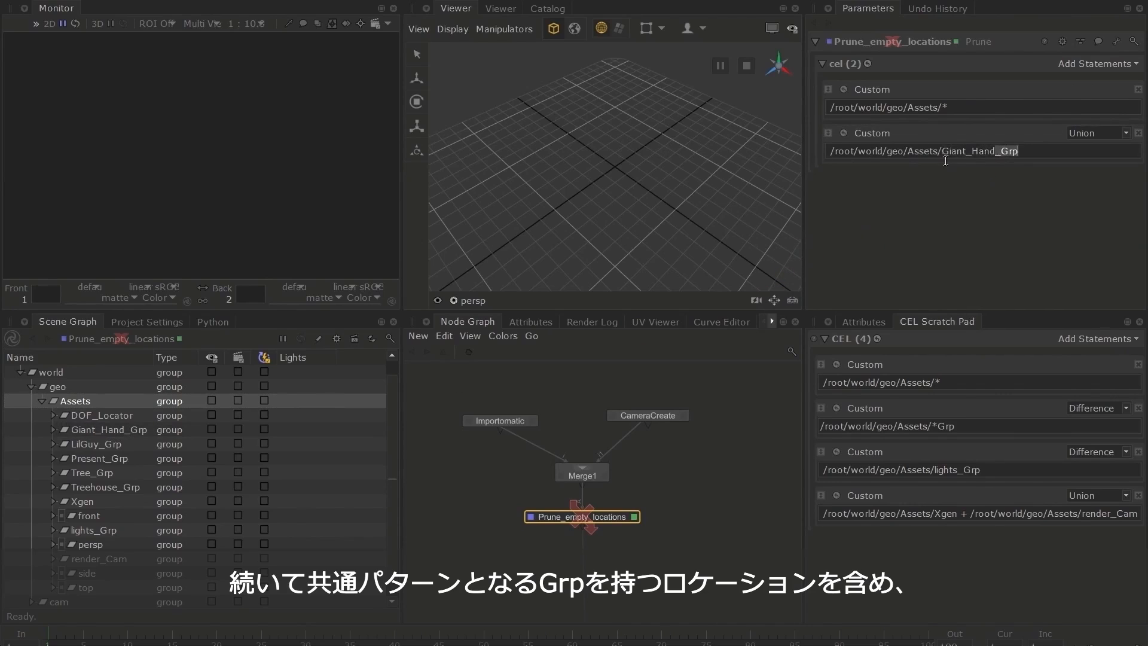
key(BackSpace)
key(Delete)
text(*)
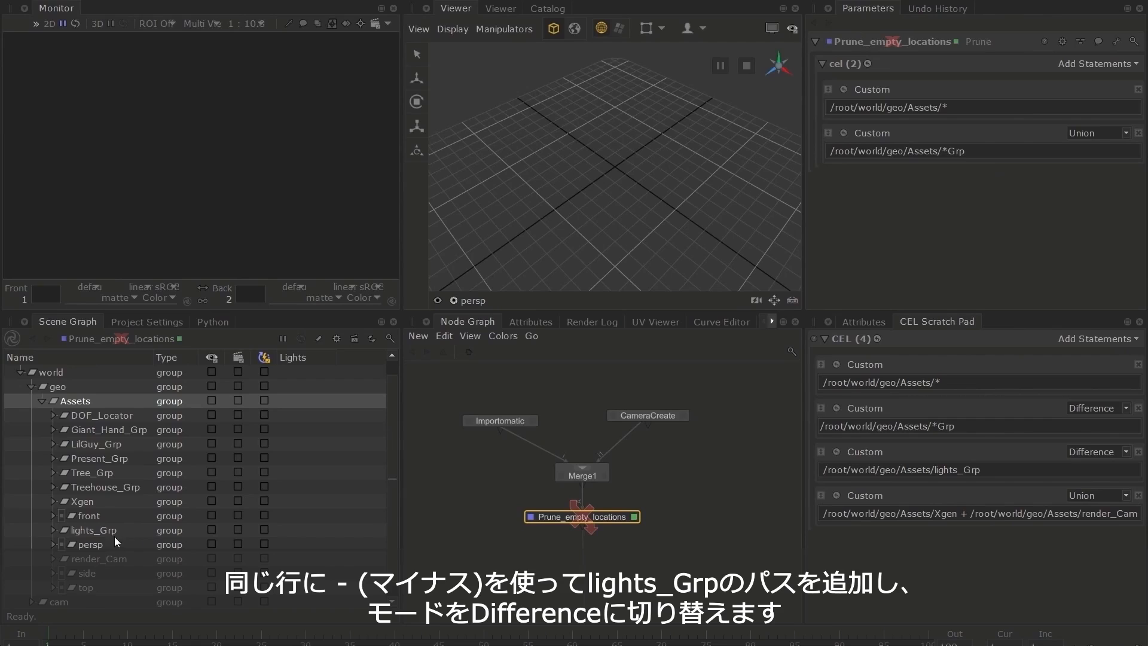
Subtract /root/world/geo/Assets/lights_Grp within the second CEL statement using a minus sign and set that statement's mode to Difference
drag(104, 529, 964, 151)
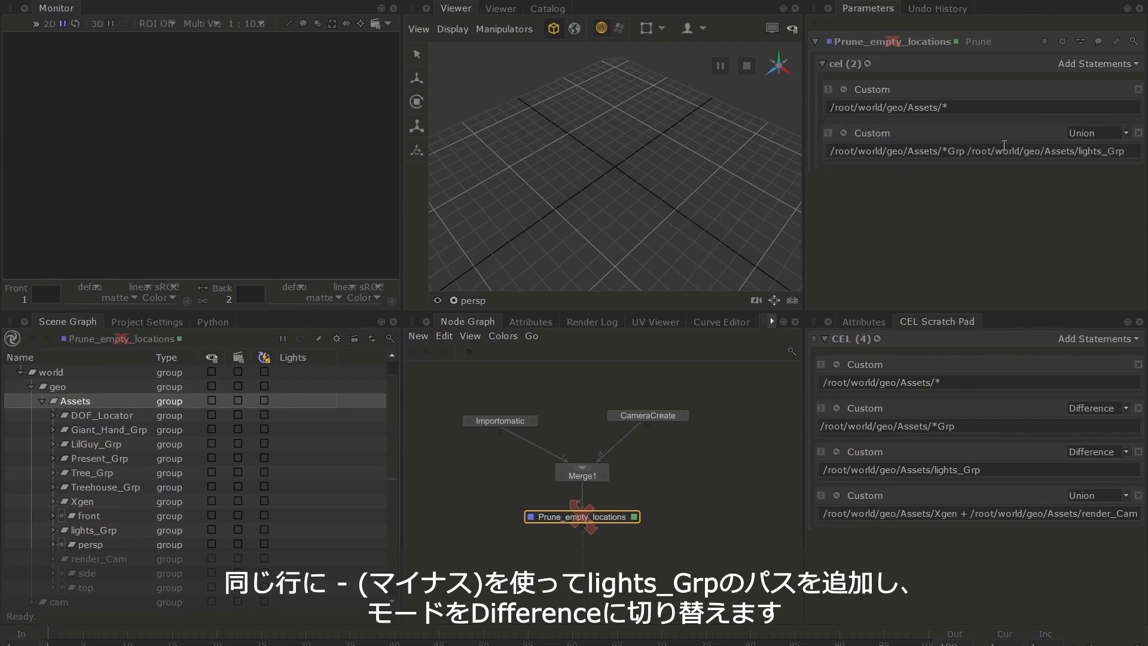
click(964, 151)
text(-)
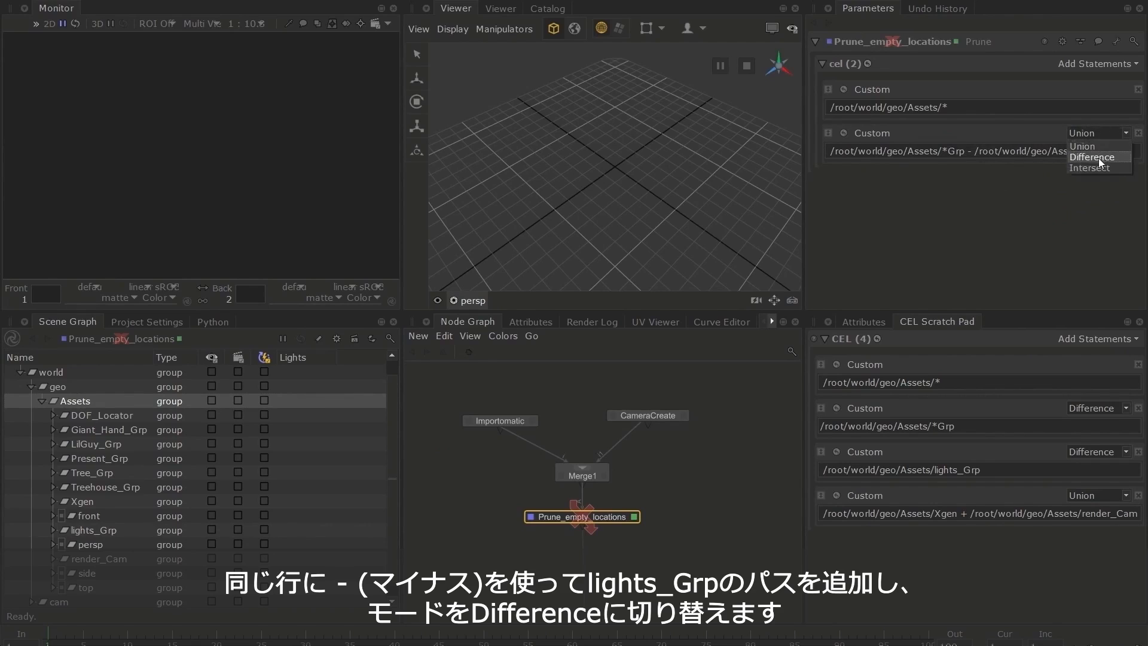
click(1099, 158)
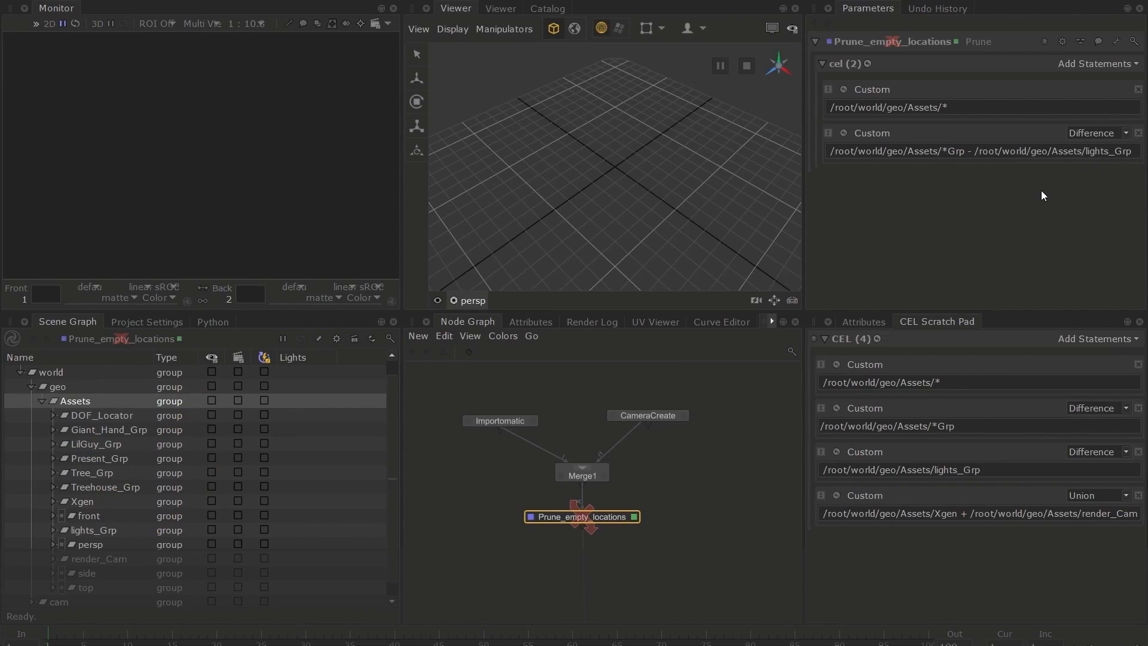
Add a third custom CEL statement reading /root/world/geo/Assets/Xgen + /root/world/geo/Assets/render_Cam and set its mode to Difference
click(1093, 65)
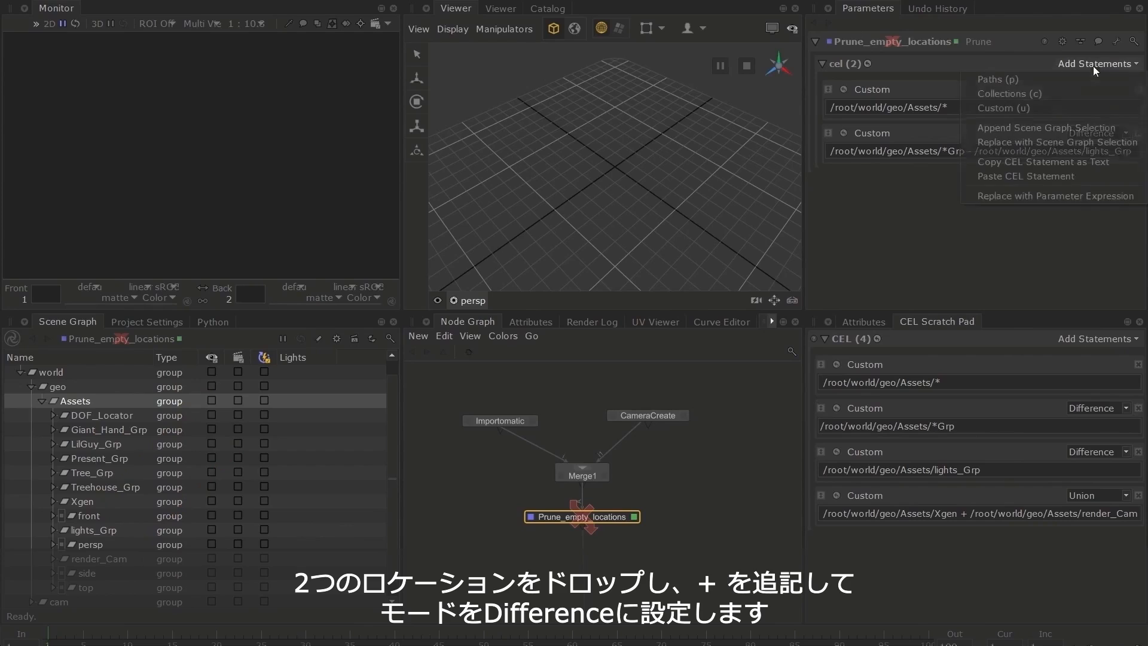
click(1070, 112)
drag(84, 502, 855, 195)
drag(99, 558, 990, 190)
click(968, 194)
text(+)
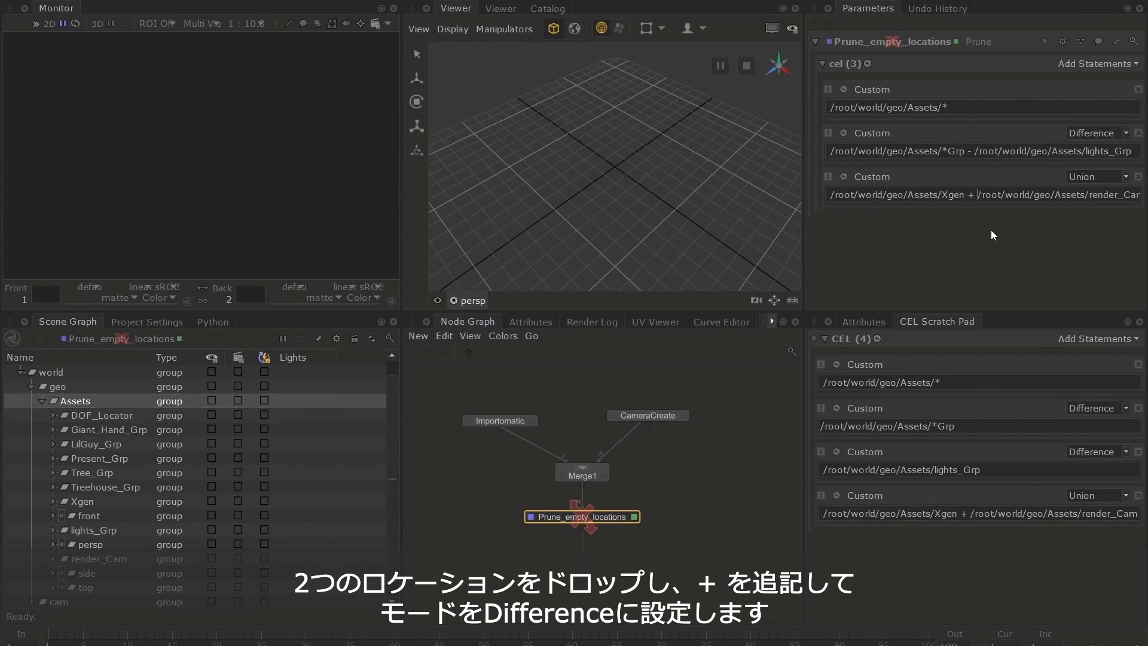
click(1086, 175)
click(1092, 198)
Display the locations matched by the Prune node's CEL statements, close the results, and enable the node
click(867, 63)
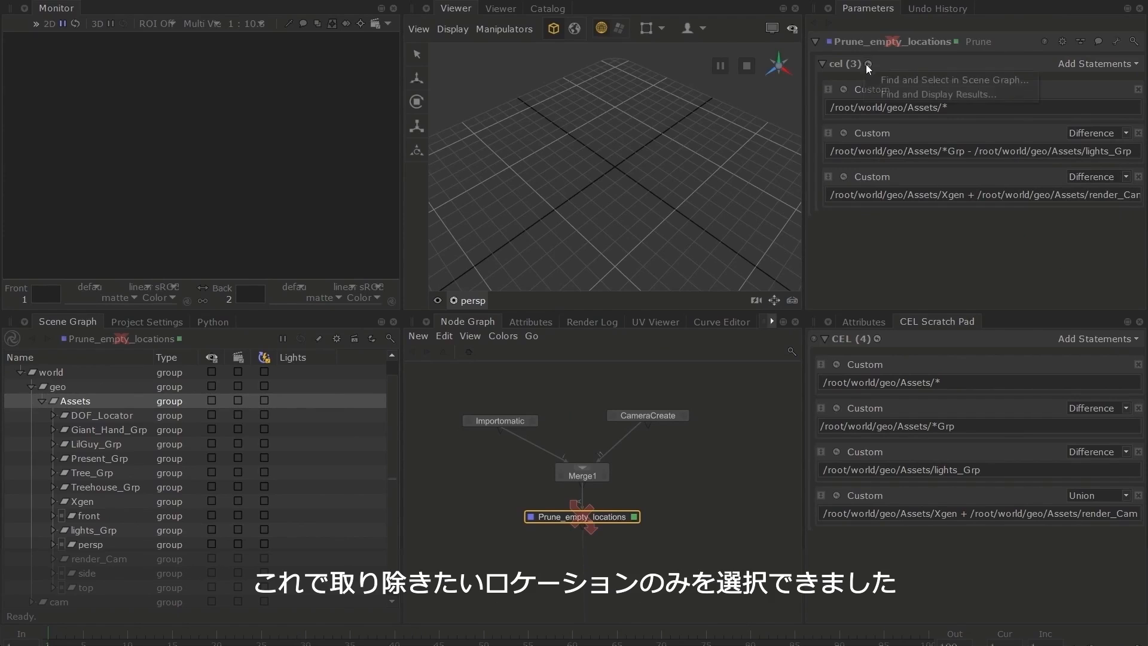
click(882, 95)
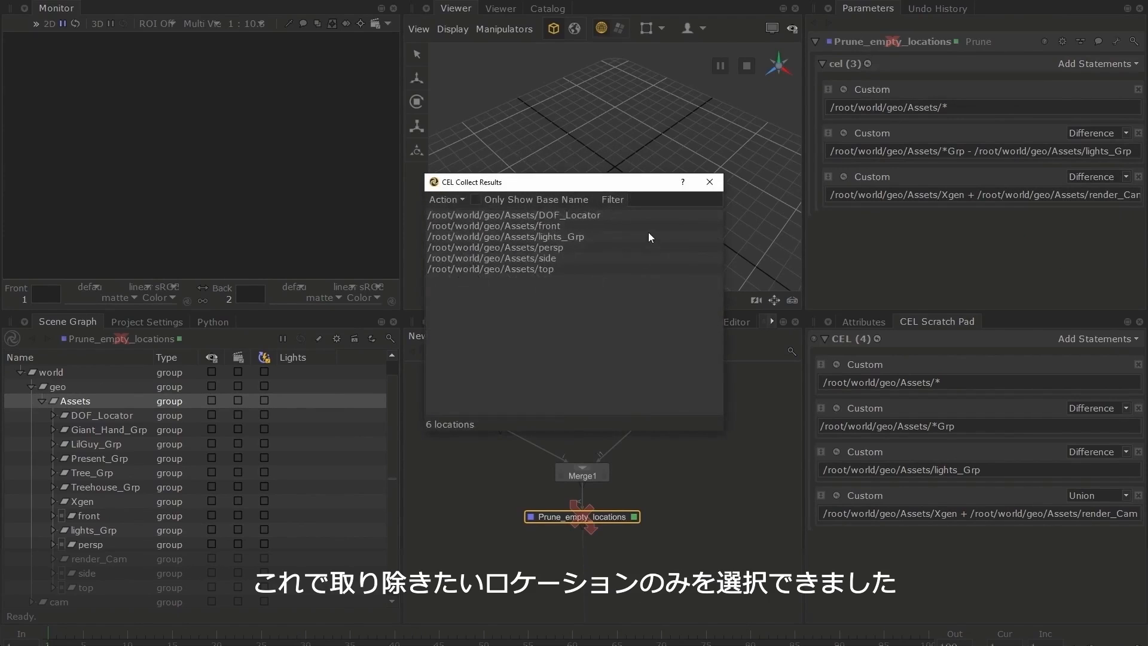
click(709, 182)
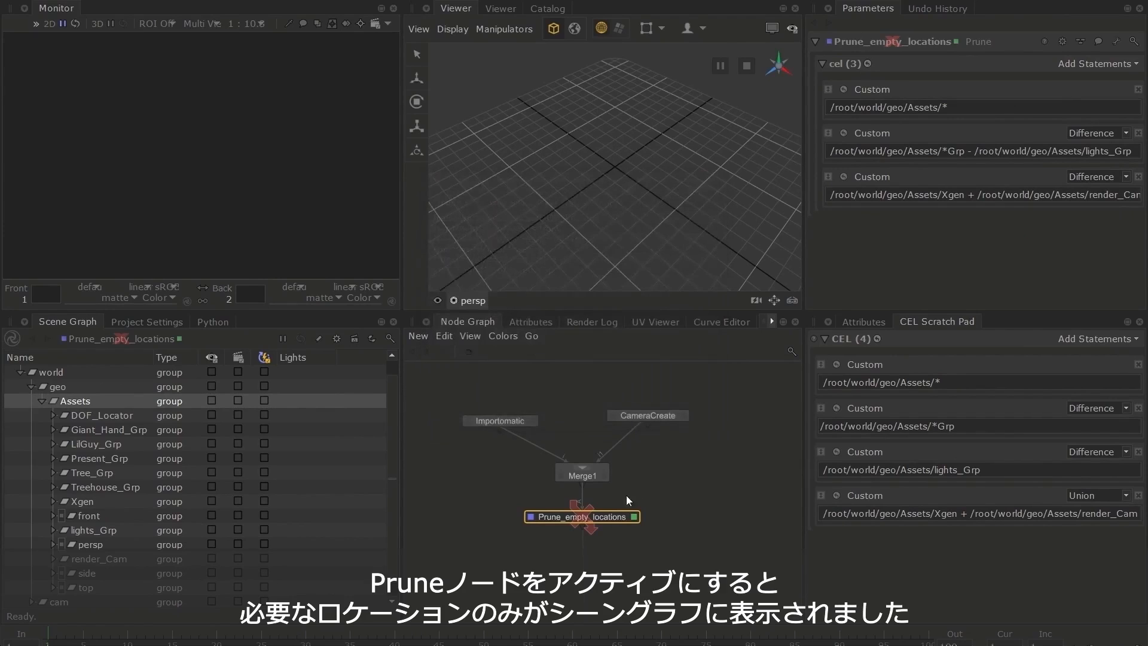
key(d)
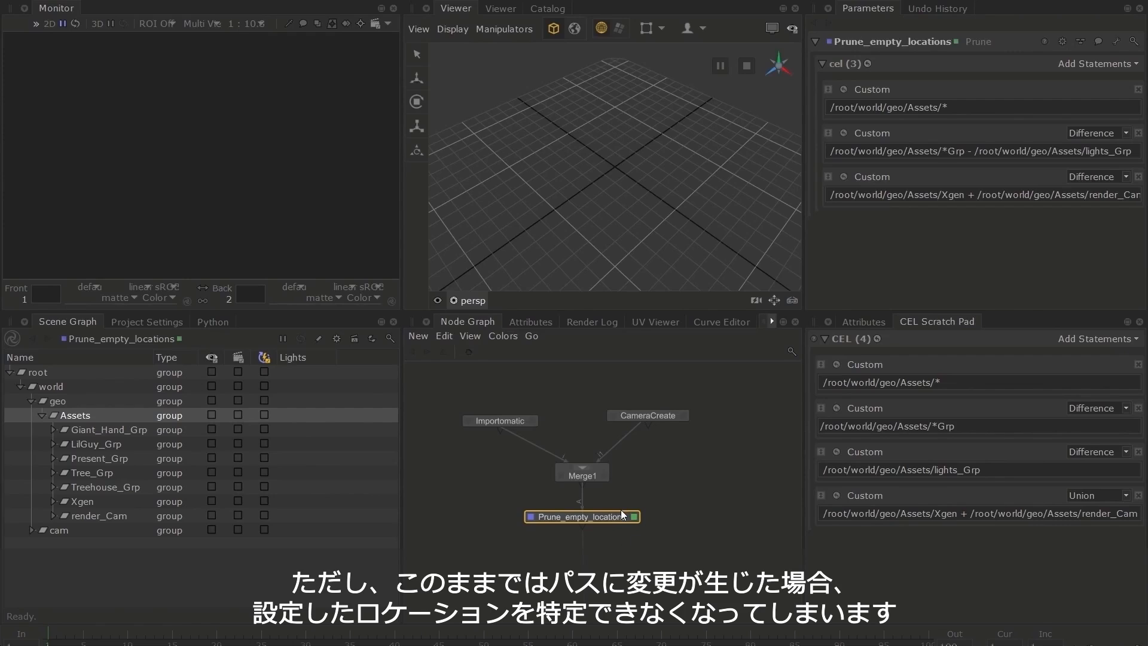
Set the Importomatic Alembic asset's location name to /root/world/geo/The_Hidden_people and expand that location in the scene graph
double_click(516, 424)
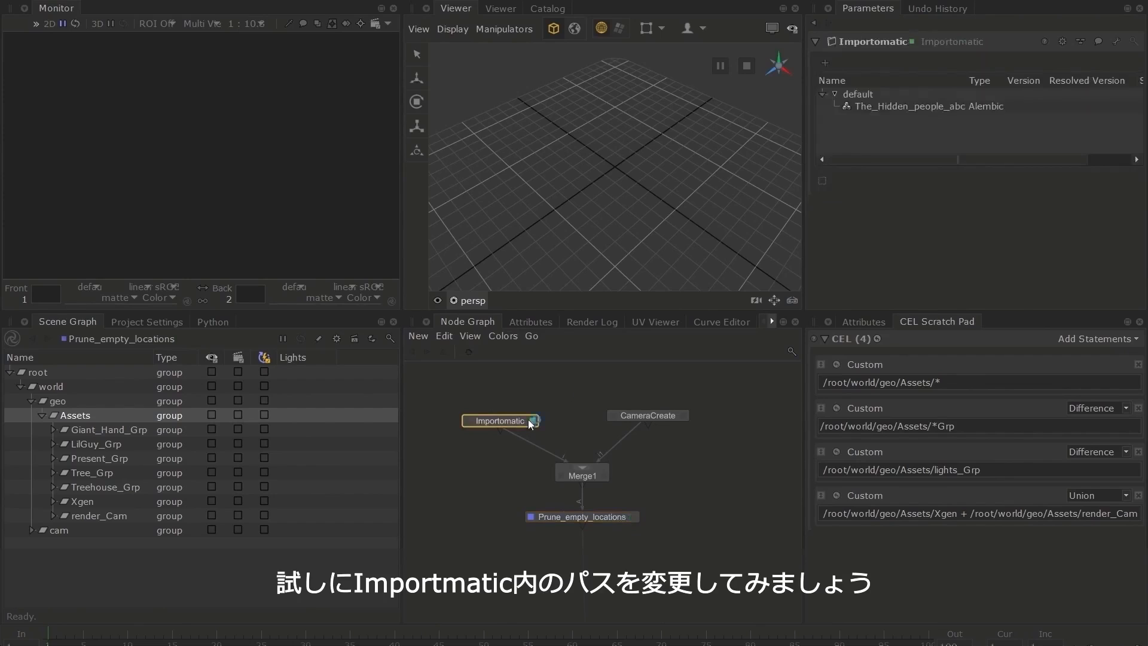
click(889, 106)
double_click(1032, 183)
text(The)
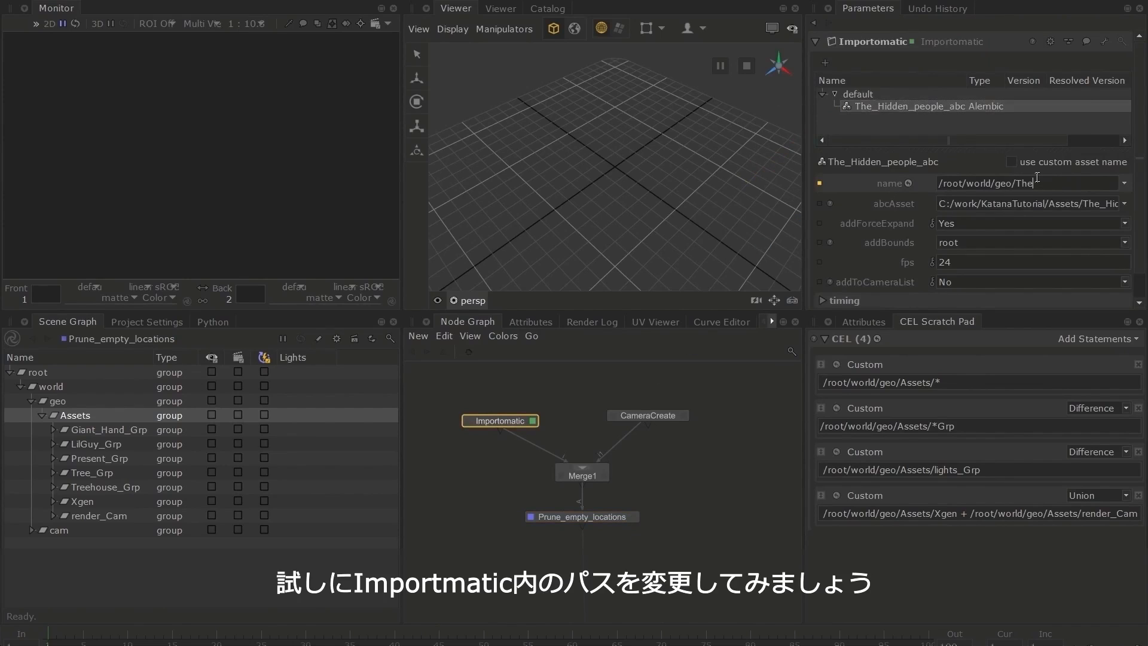
text(_Hidden_people)
key(Return)
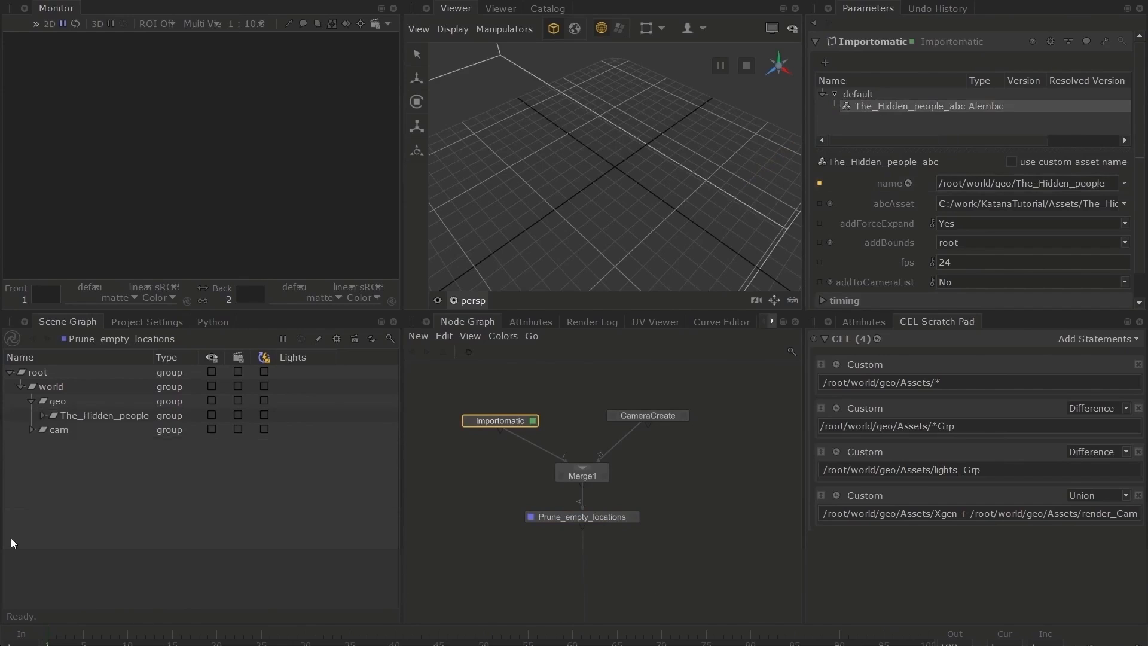
click(41, 415)
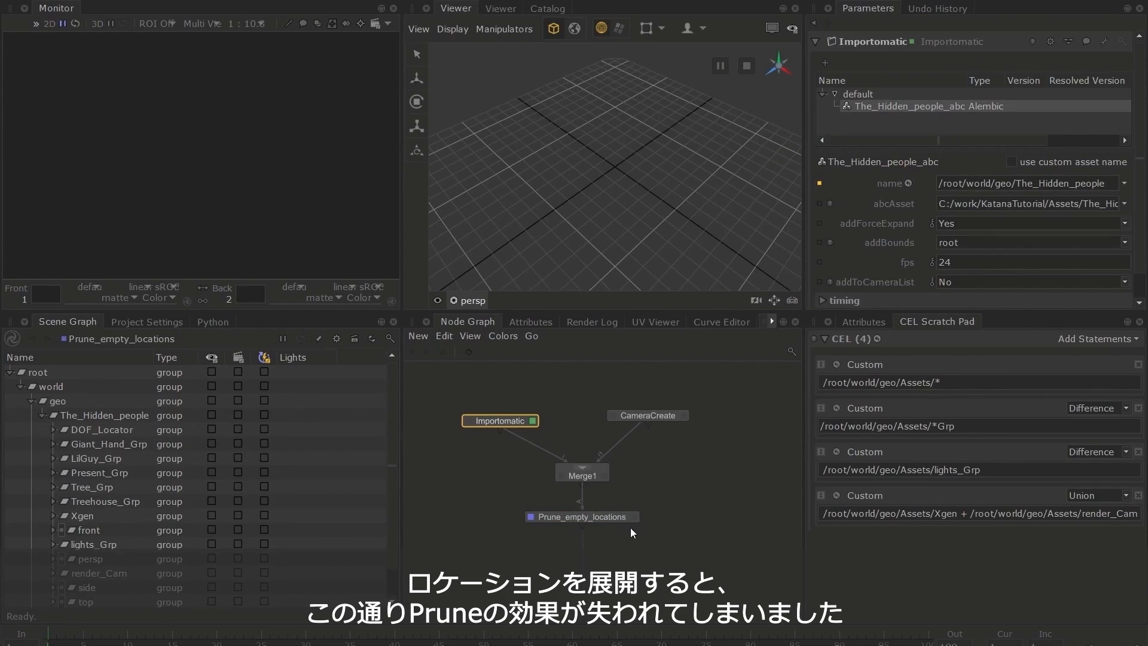
Replace Assets with the * wildcard in every path of the Prune node's three CEL statements
click(616, 518)
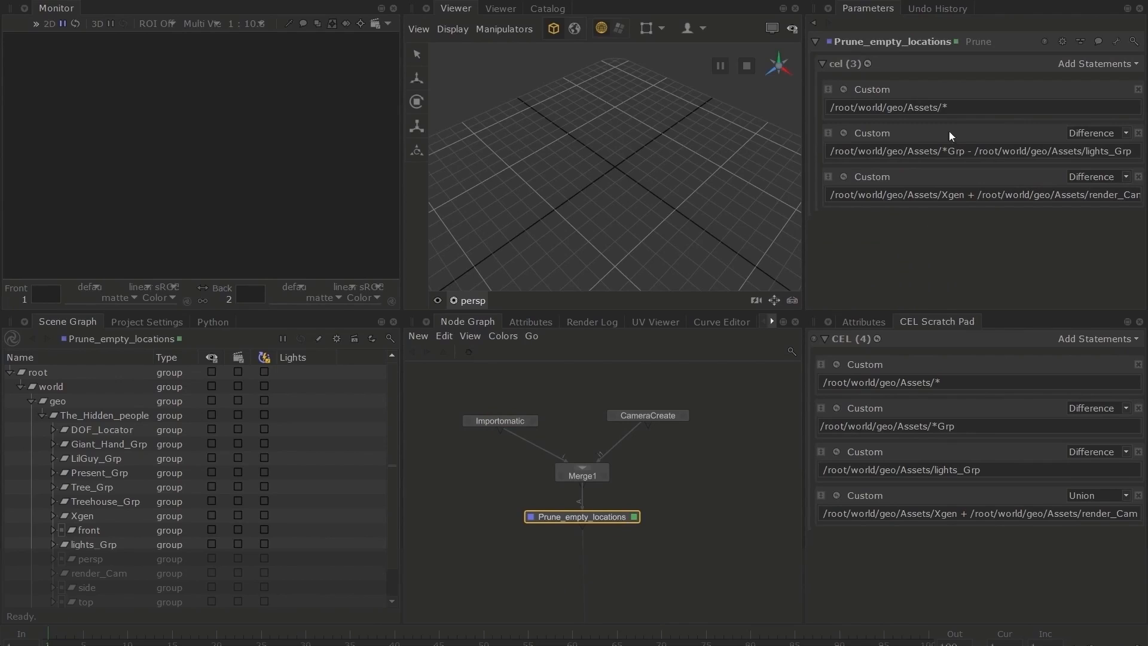
double_click(918, 107)
text(*)
double_click(920, 151)
text(*)
double_click(920, 194)
text(*)
double_click(1043, 150)
text(*)
double_click(1038, 192)
text(*)
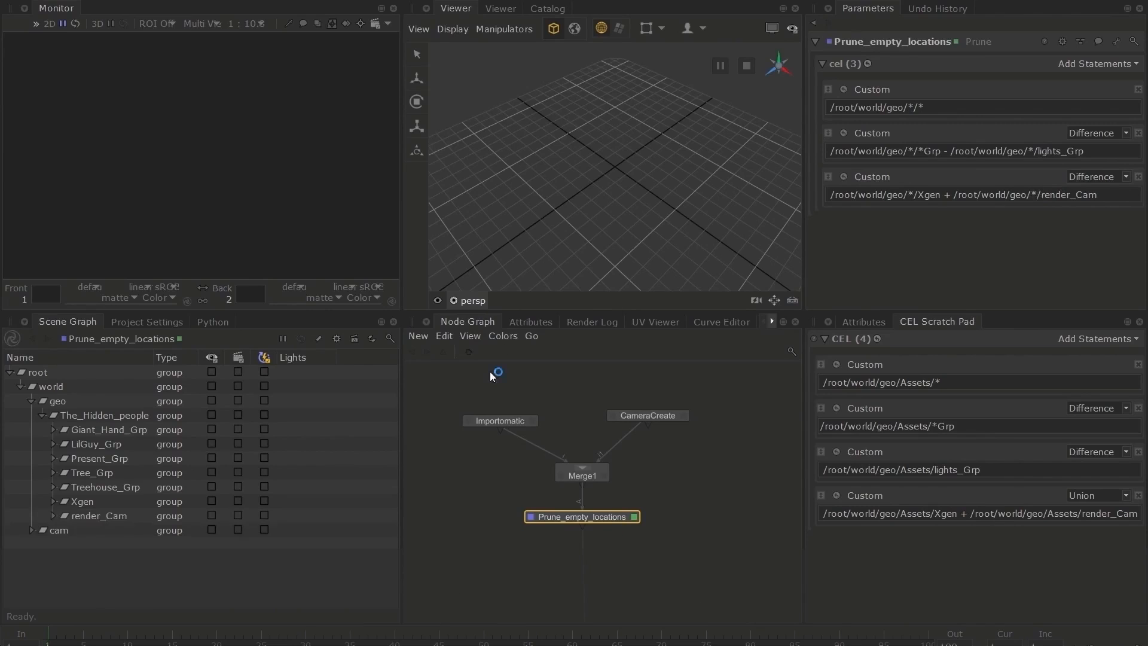
Set the Importomatic Alembic asset's location name to /root/world/geo/Assets and select the Prune_empty_locations node
click(502, 422)
double_click(1064, 184)
text(Assets)
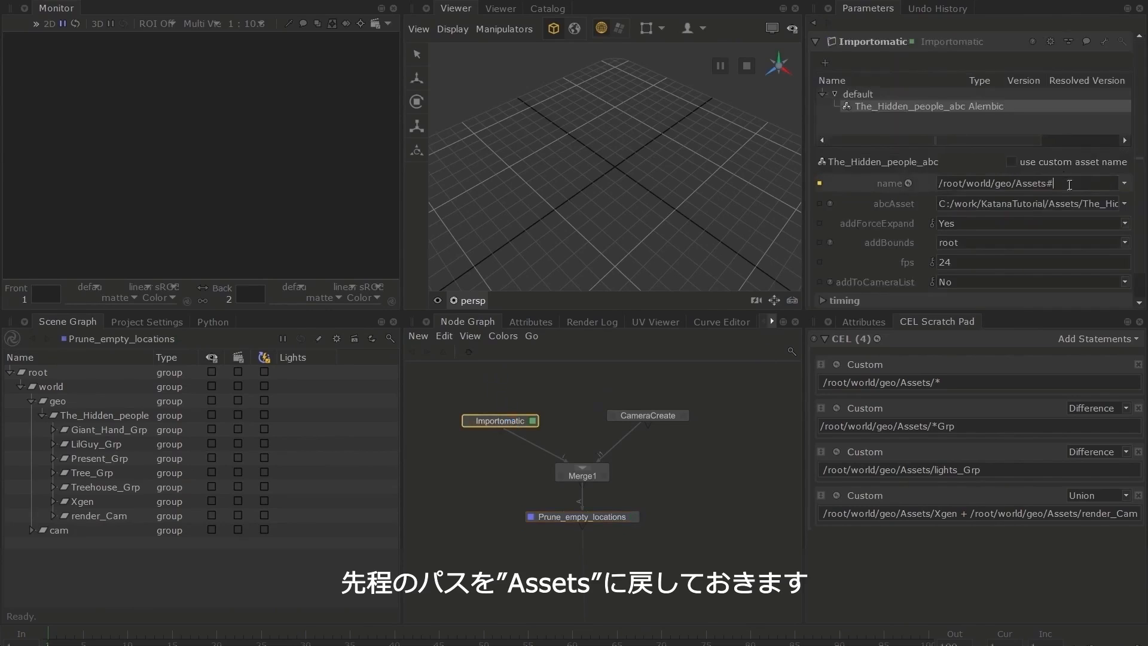
key(Return)
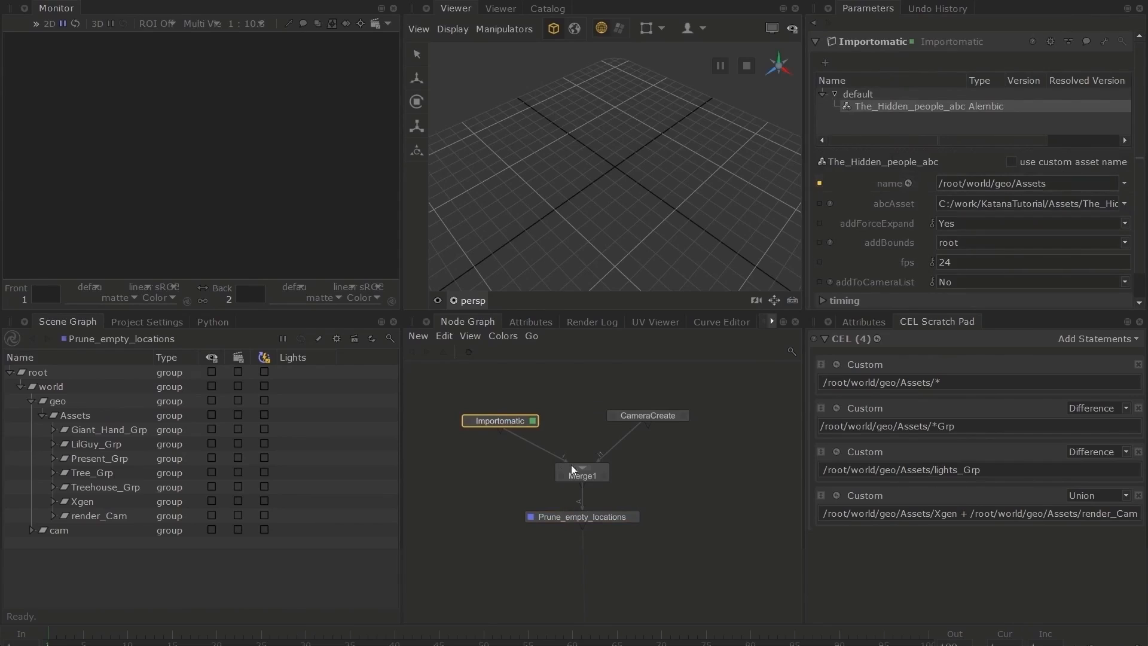
click(619, 518)
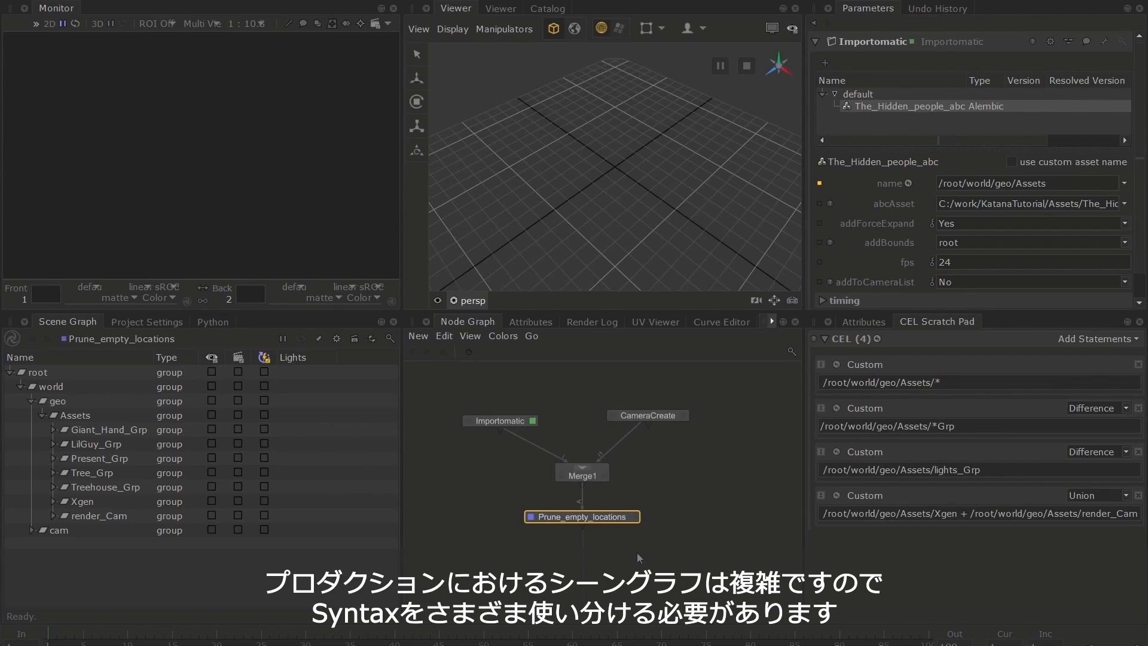
middle_drag(636, 551, 638, 542)
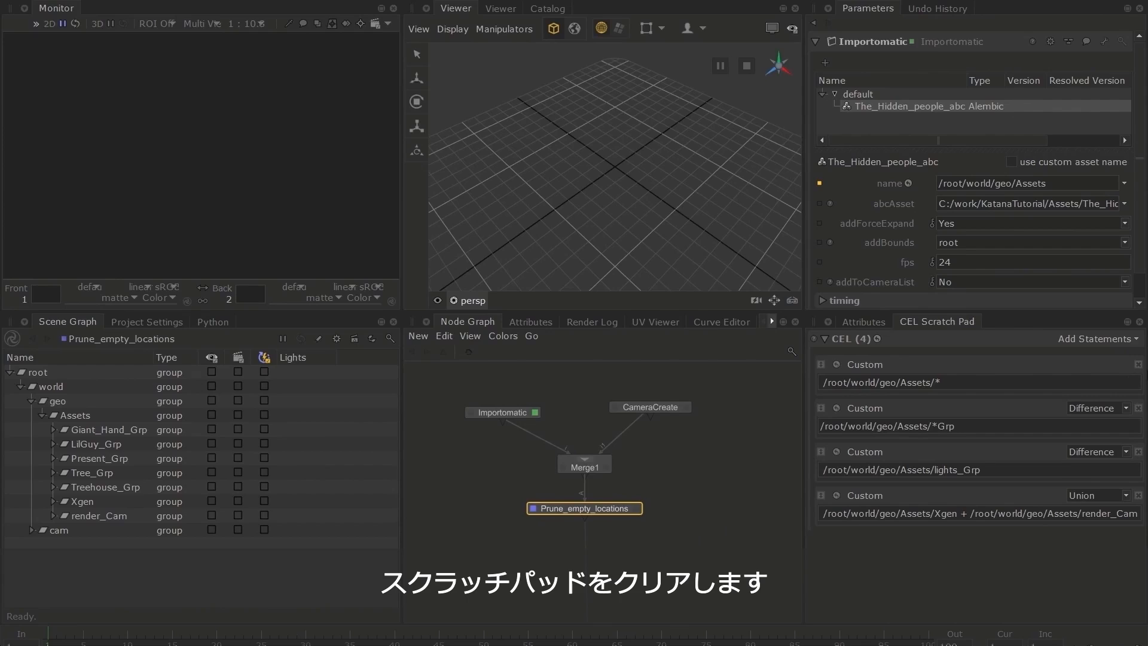
Remove all statements from the CEL Scratch Pad and add a single custom statement reading /root/*
click(1138, 364)
click(1138, 364)
click(1138, 364)
click(1138, 364)
click(1134, 347)
click(1099, 380)
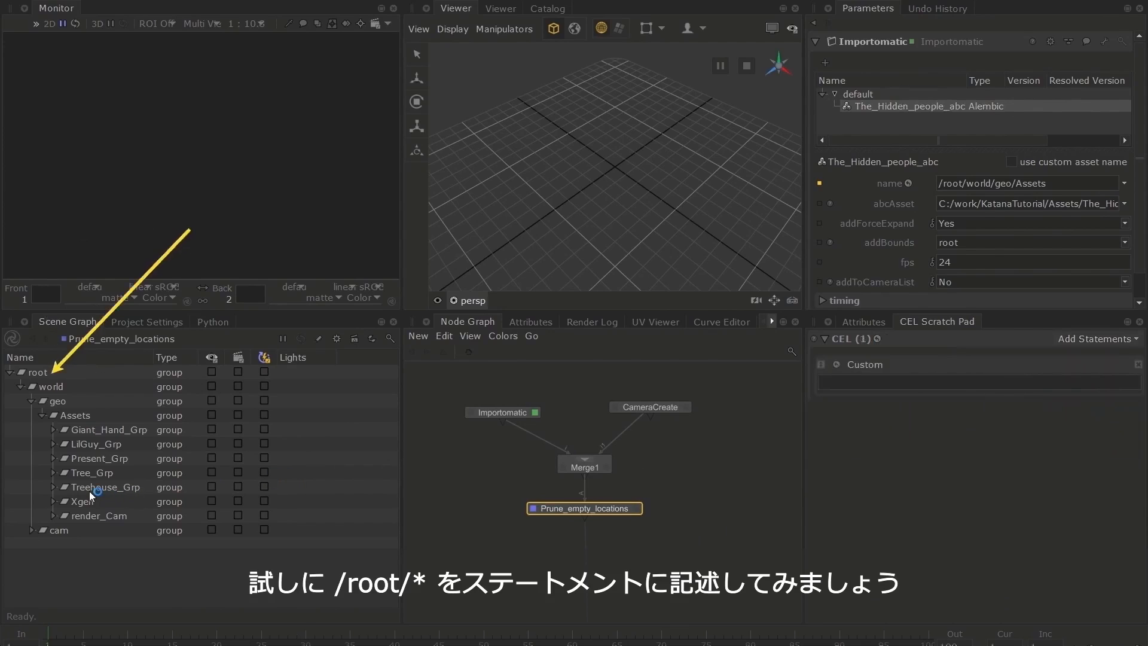
drag(45, 373, 897, 376)
text(/*)
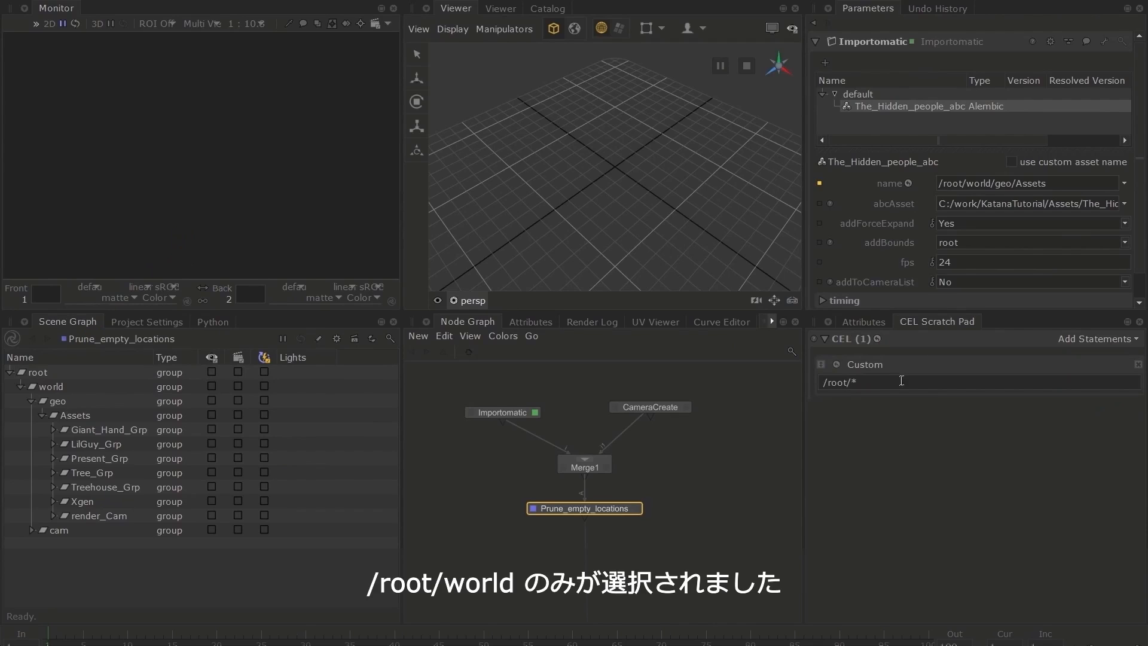
Display the locations matched by the scratch pad statement and collapse the world location in the scene graph
click(837, 364)
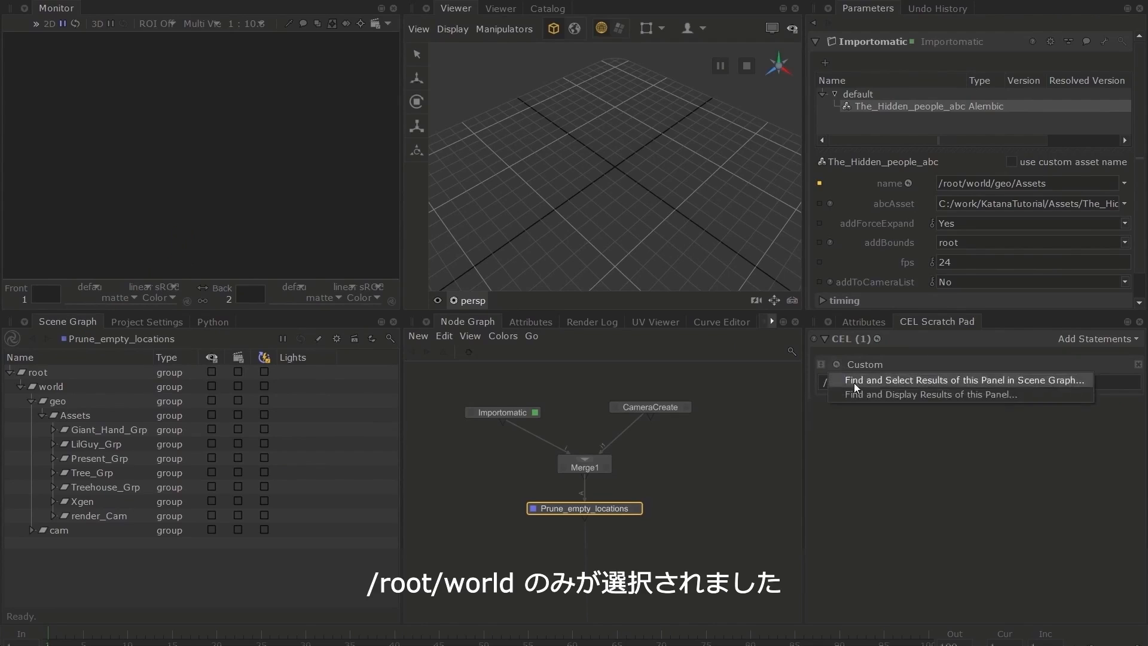
click(987, 394)
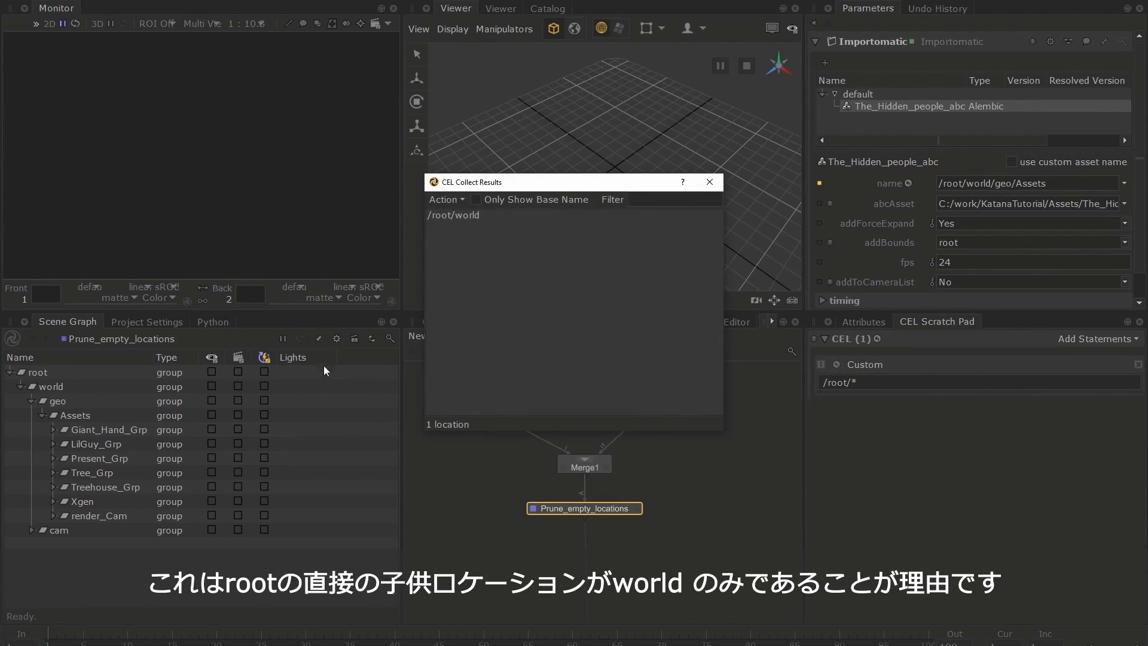
click(20, 387)
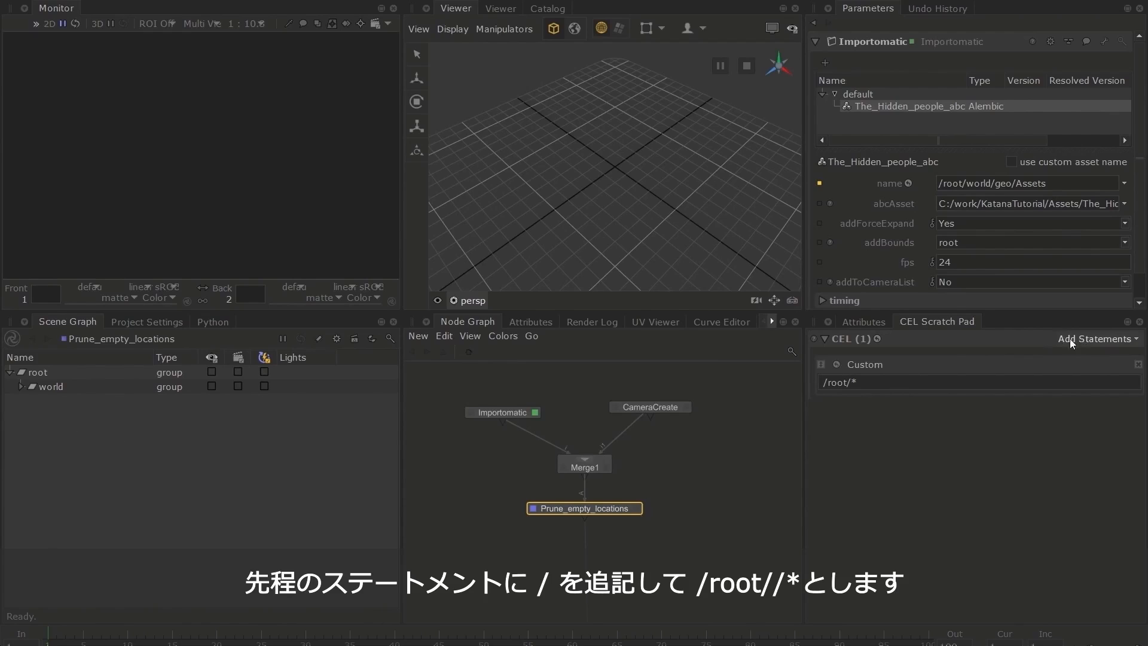
Change the scratch pad statement to /root//*, display and scroll through its matched locations, and close the results
click(855, 383)
text(/)
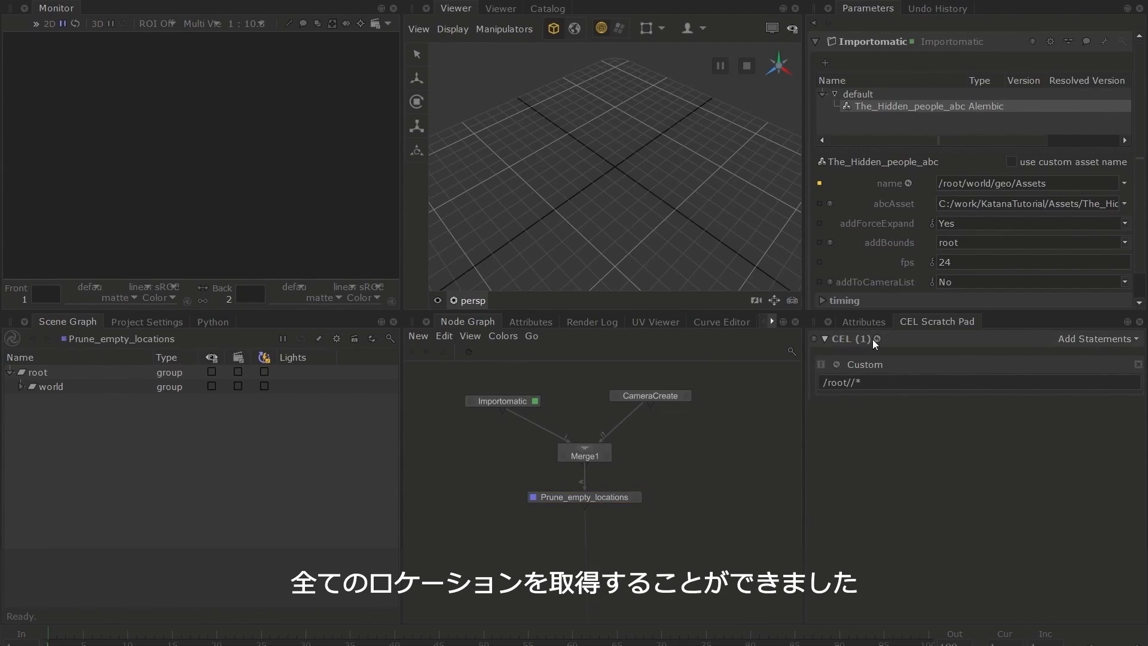
click(875, 339)
click(884, 369)
scroll(813, 353, down, 9)
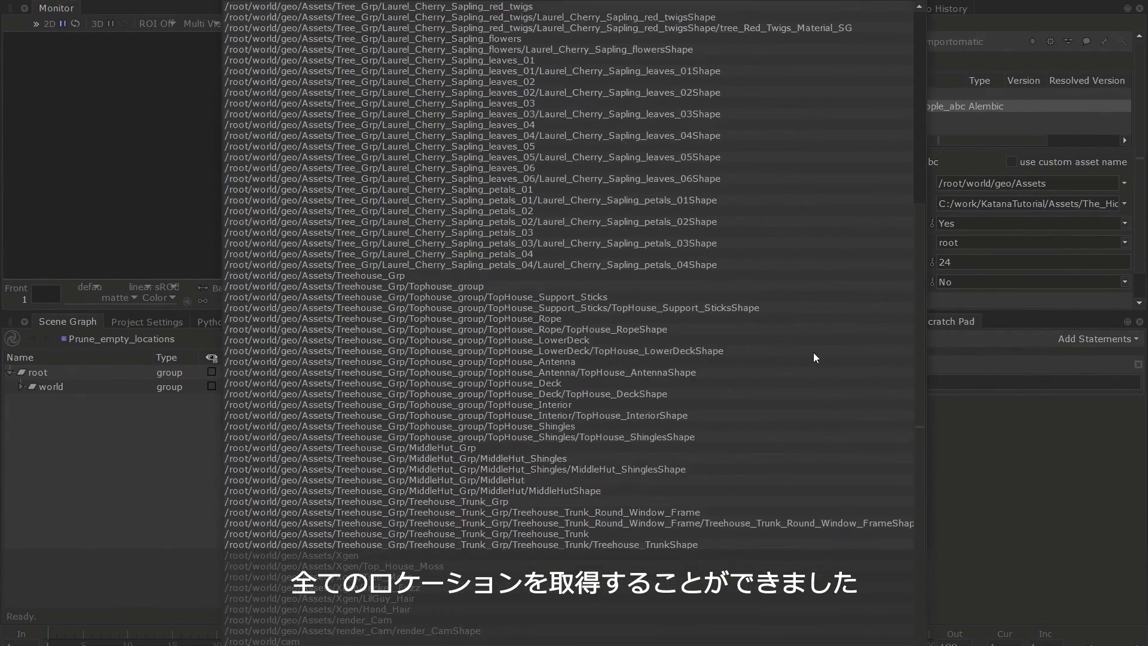
scroll(813, 354, up, 9)
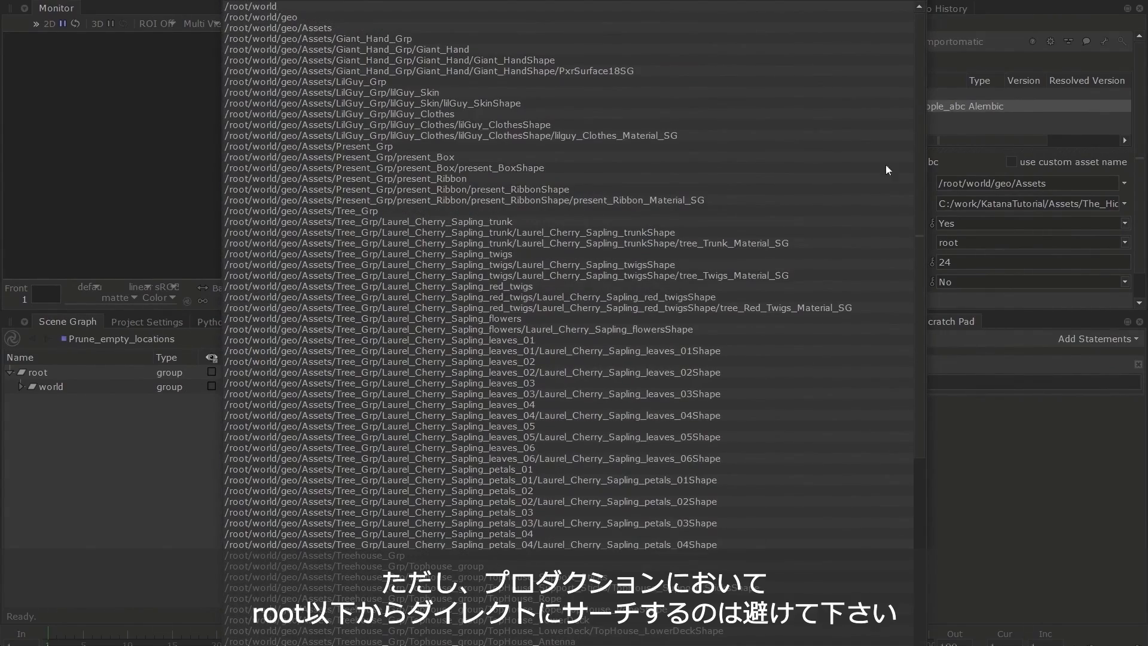
click(911, 1)
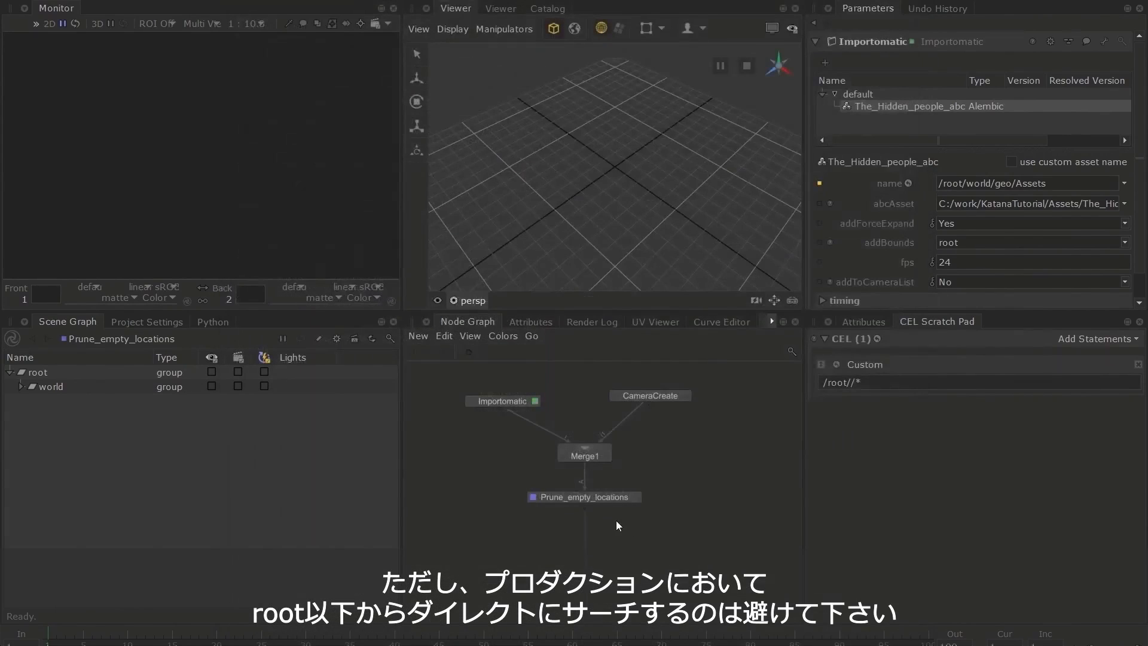
middle_drag(617, 522, 617, 525)
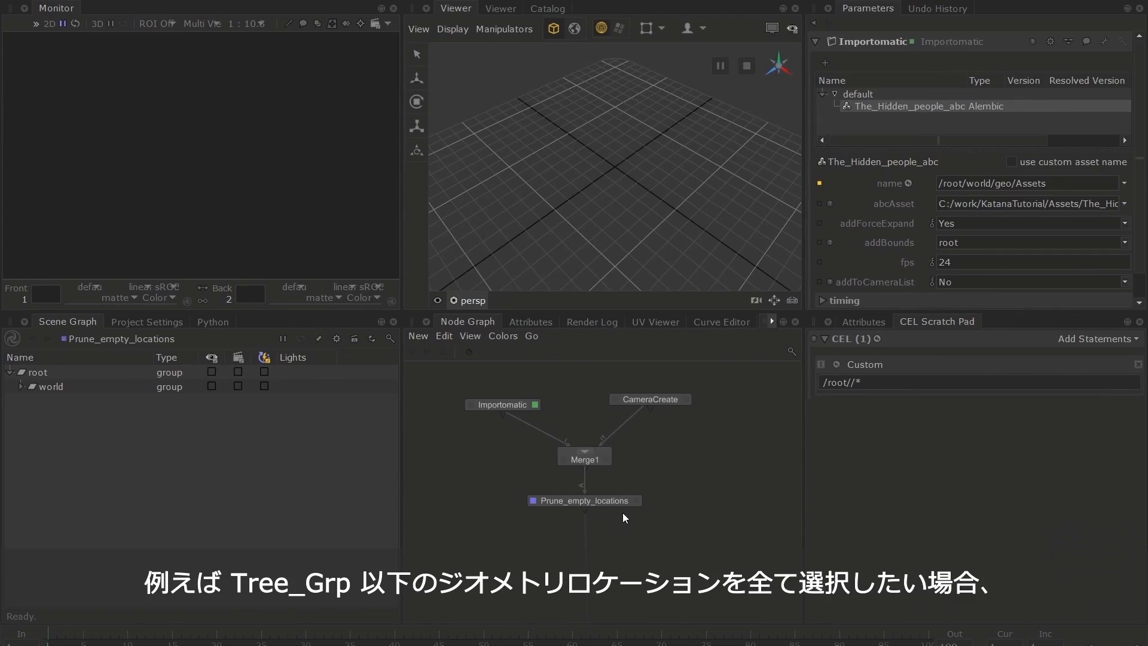
Expand the world location down to Tree_Grp in the scene graph and open its first three Laurel_Cherry groups to reveal their geometry
click(20, 389)
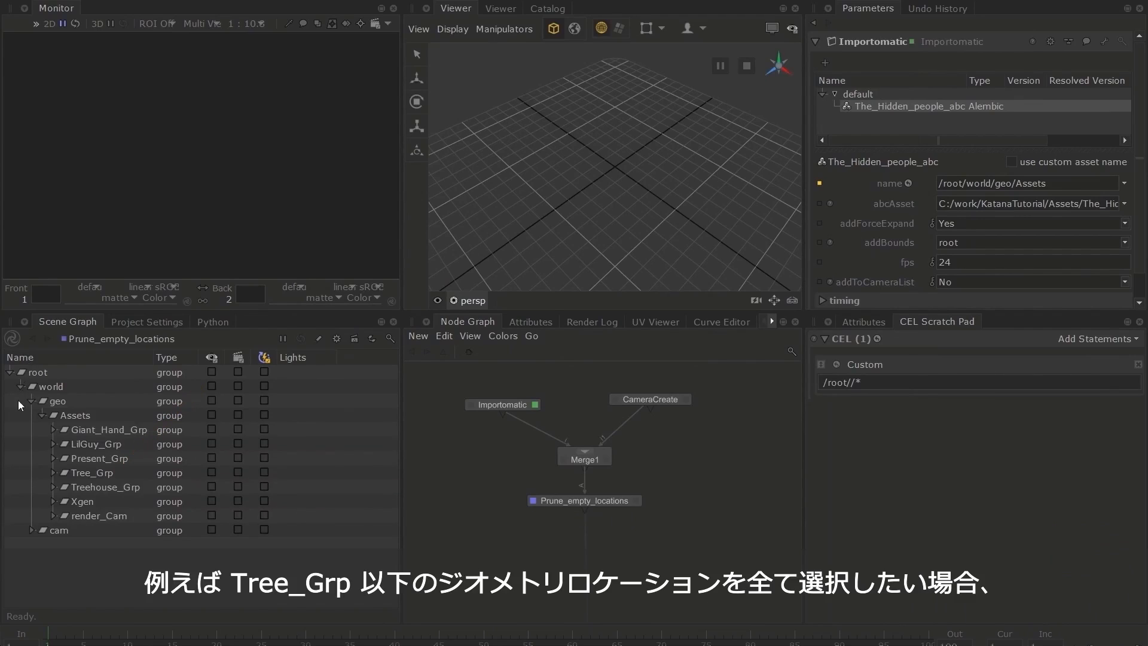
click(99, 478)
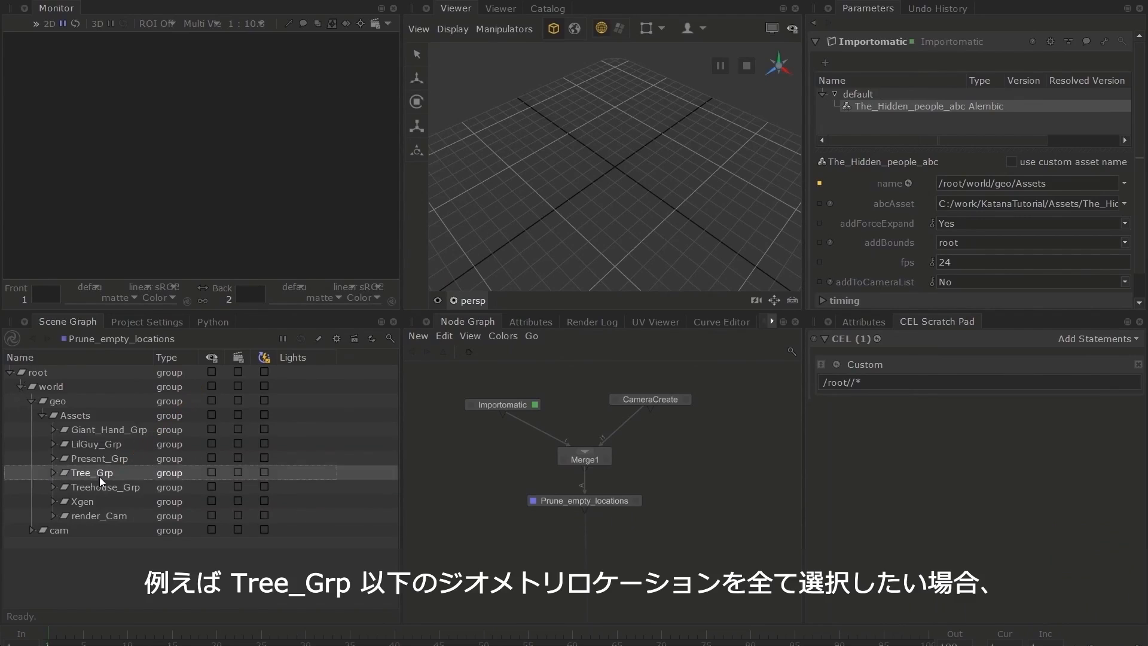
click(51, 473)
click(64, 487)
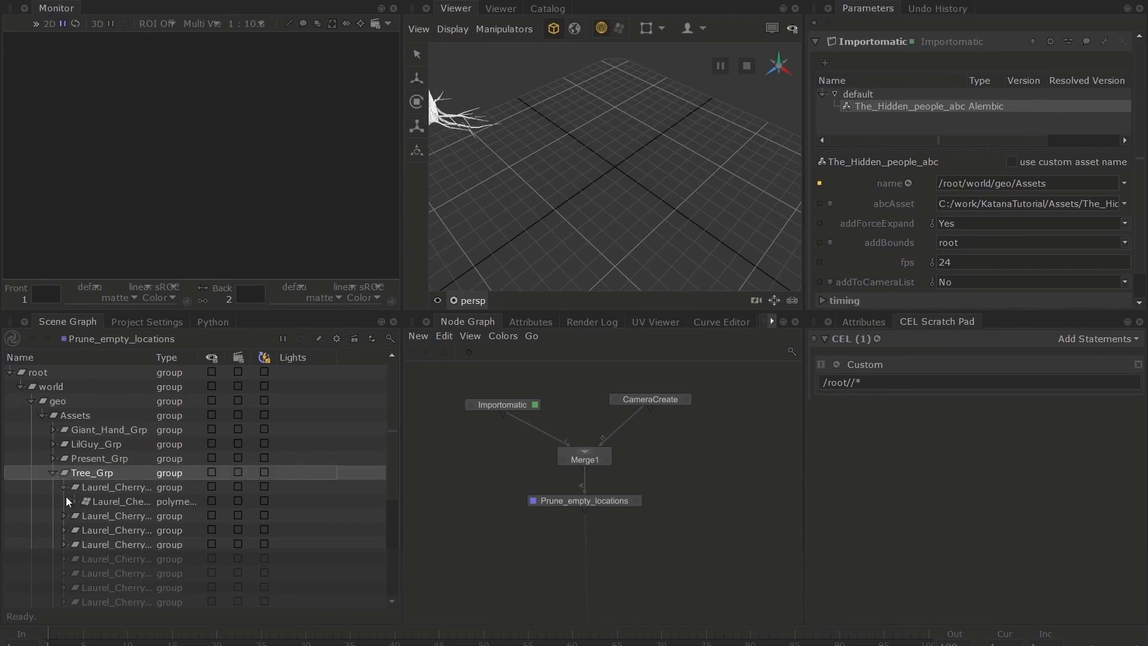
click(63, 514)
click(63, 545)
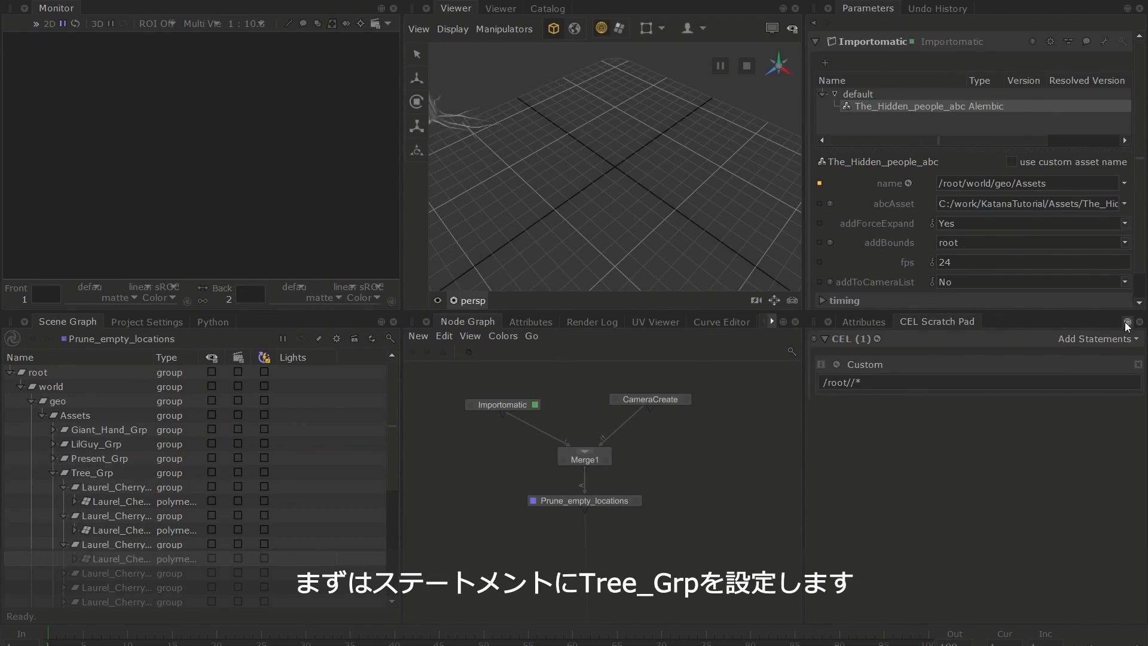
Add a second custom statement to the CEL Scratch Pad and fill it with the Tree_Grp location path from the scene graph
click(1109, 336)
click(1051, 381)
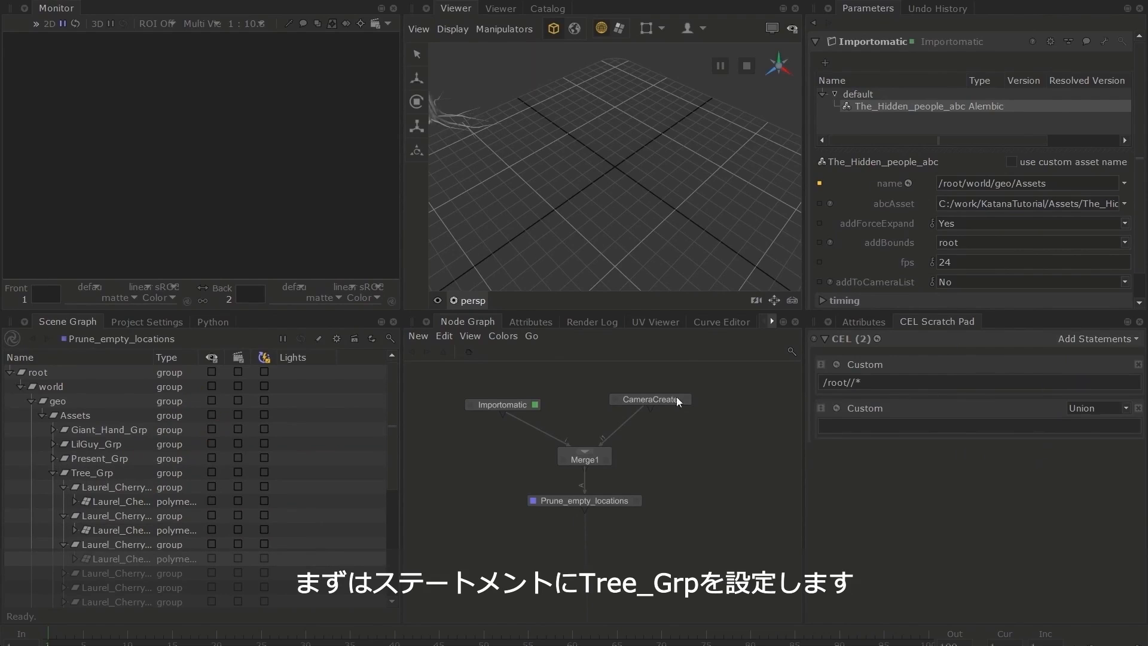
drag(85, 472, 831, 425)
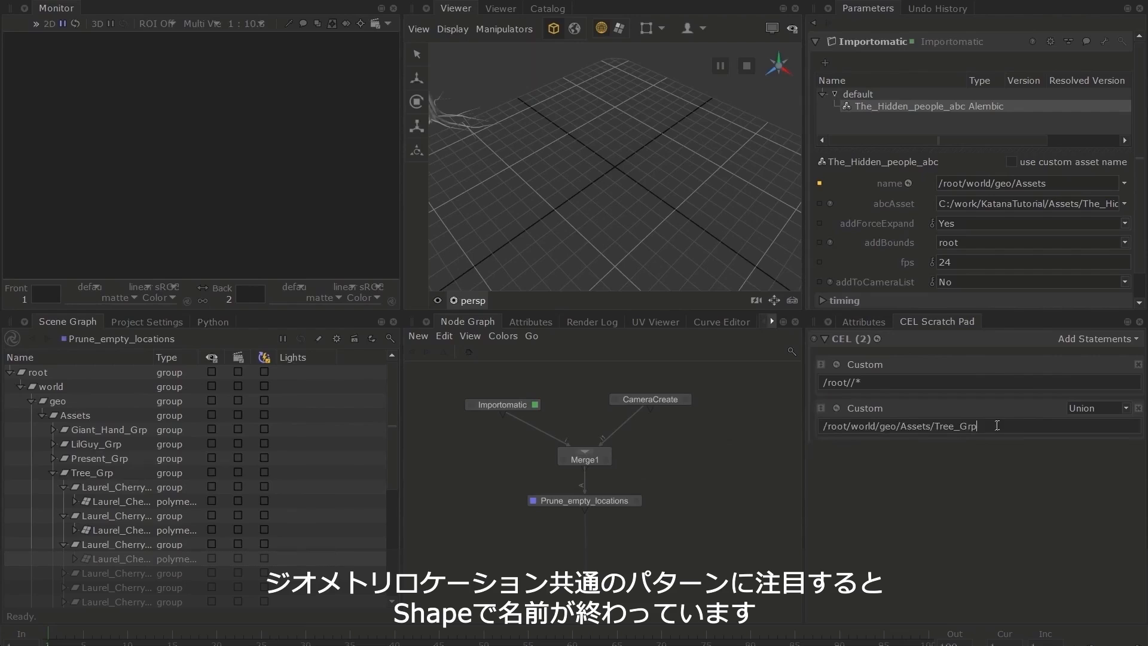
Widen the scene graph's Name column to show full location names and append //*Shape to the Tree_Grp statement
drag(153, 358, 270, 357)
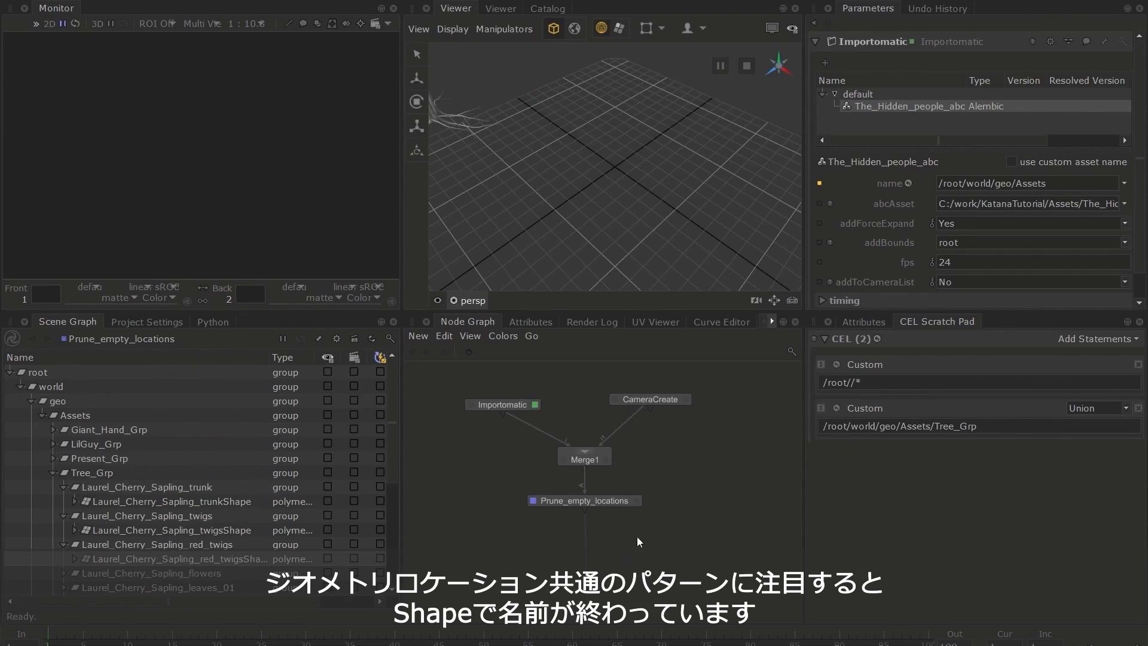
click(1022, 423)
text(//)
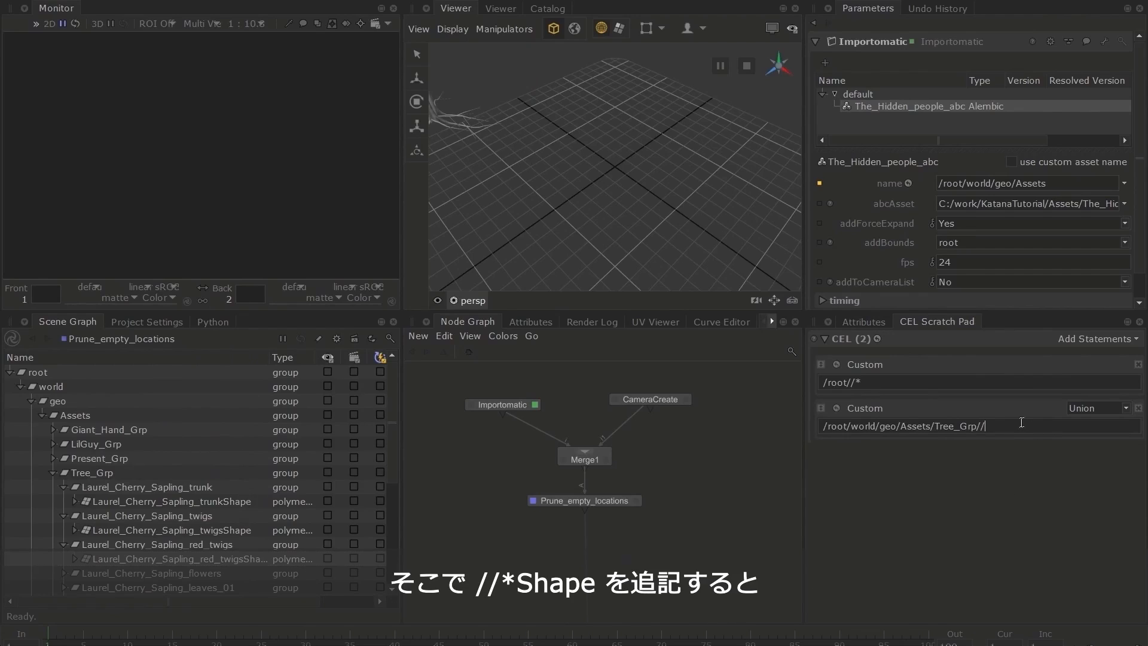
text(*Shape)
Display the locations matched by the Tree_Grp//*Shape statement and close the results
right_click(877, 408)
click(877, 441)
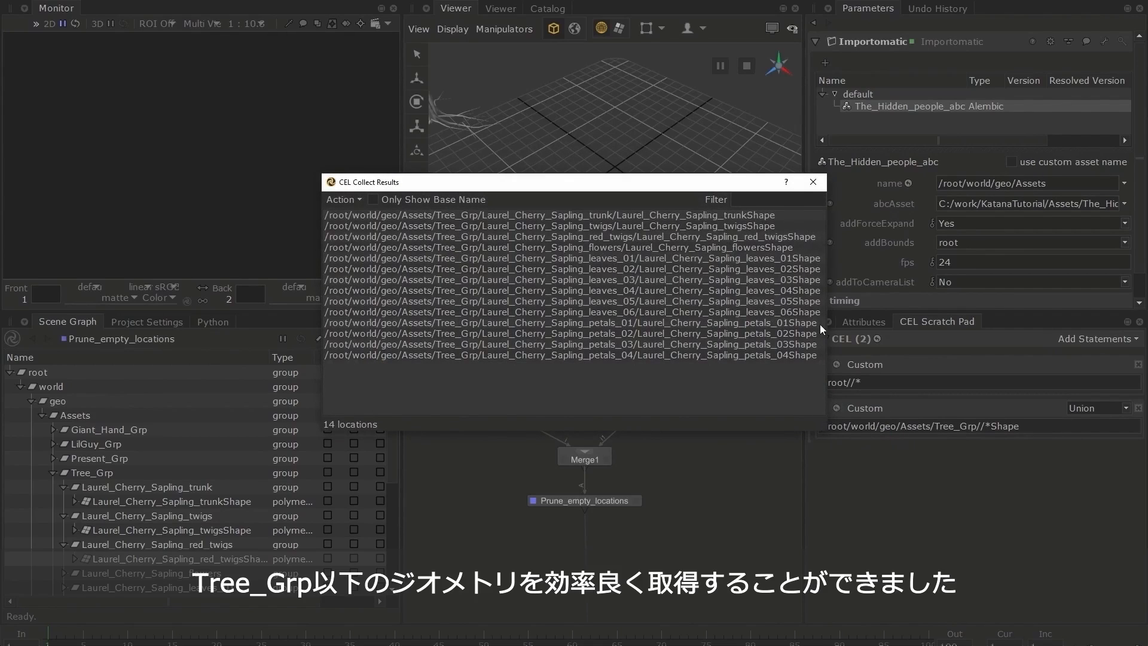
click(814, 183)
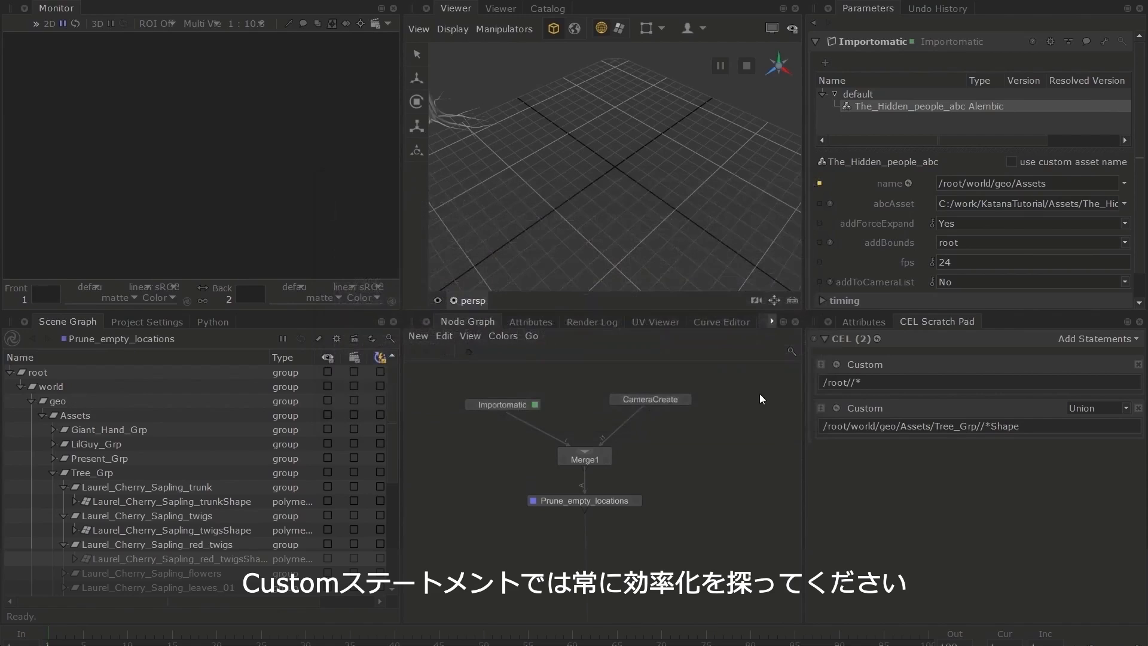